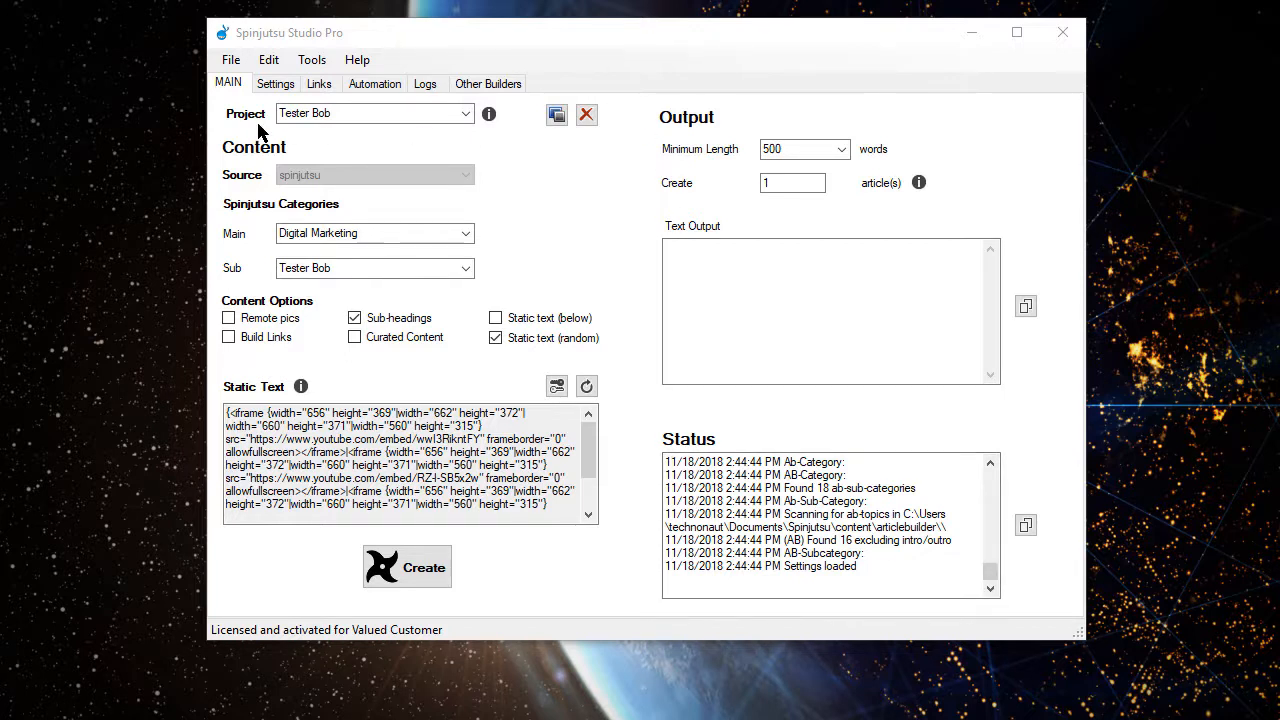
Clone the Tester Bob project as a new project named "SEO Seasoning"
left_click(276, 84)
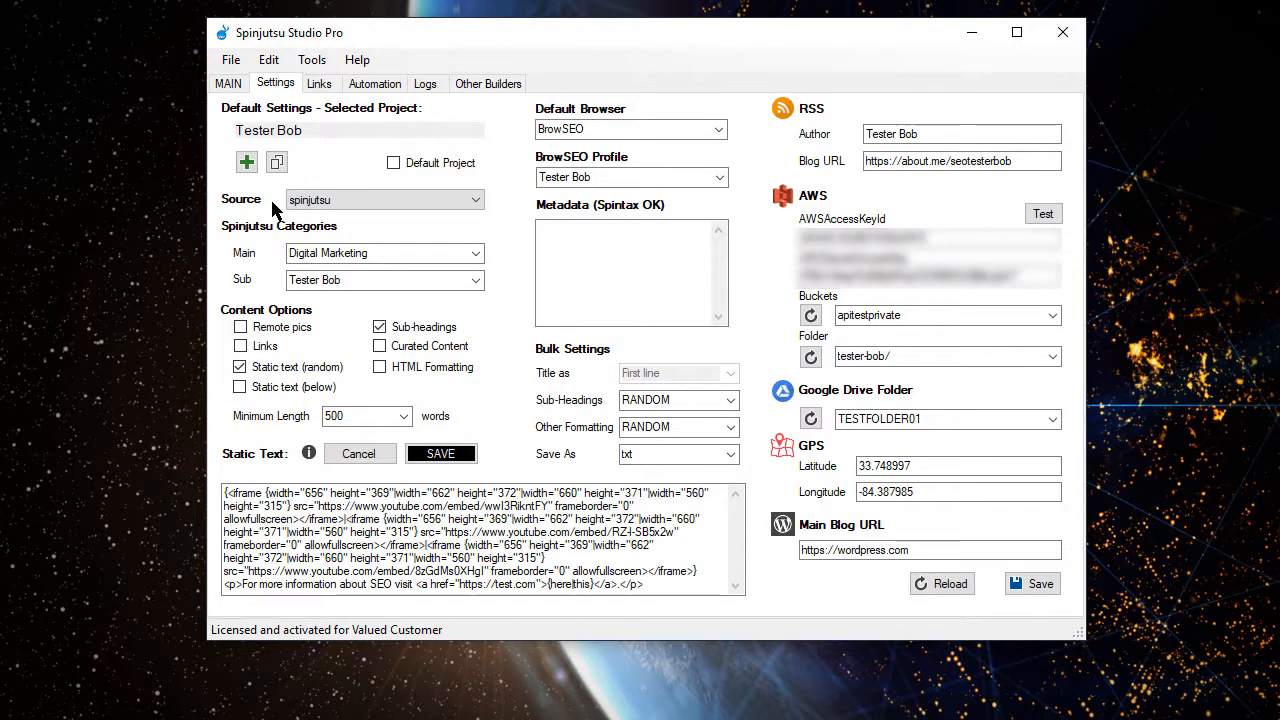
left_click(277, 163)
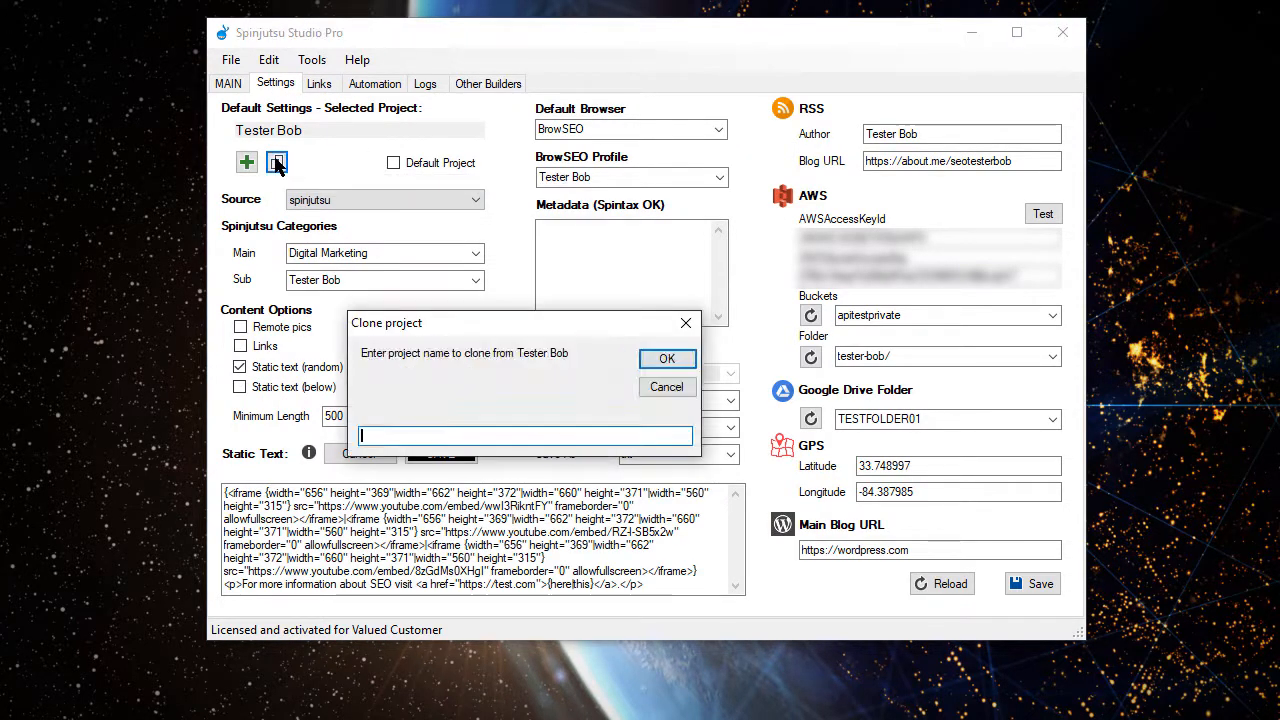
type("SEO SEa")
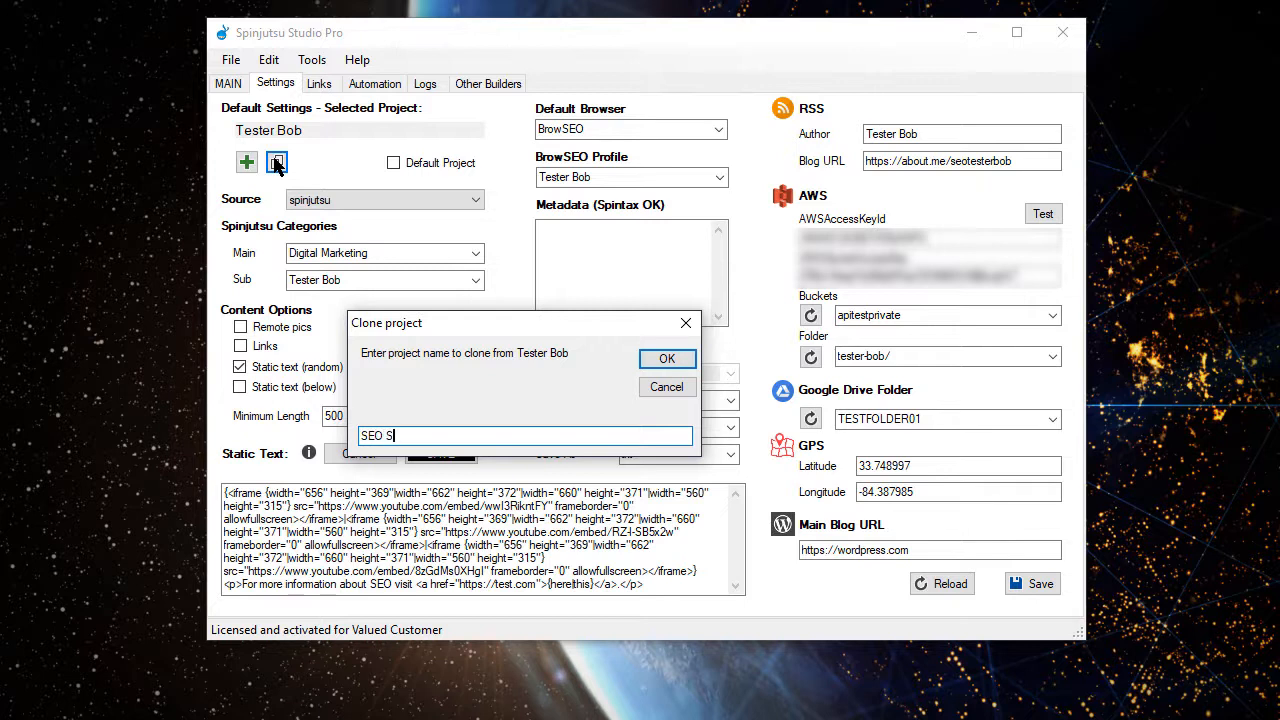
key("BackSpace")
key("BackSpace")
type("easoning")
left_click(666, 360)
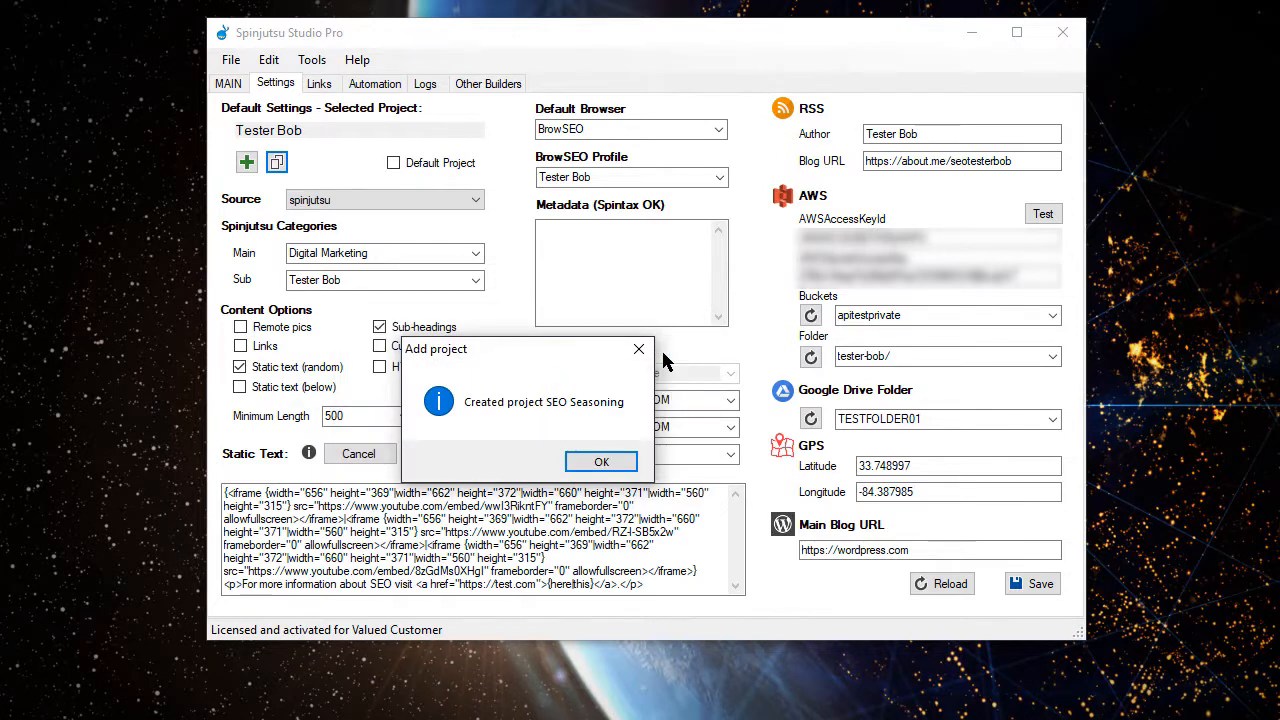
left_click(601, 462)
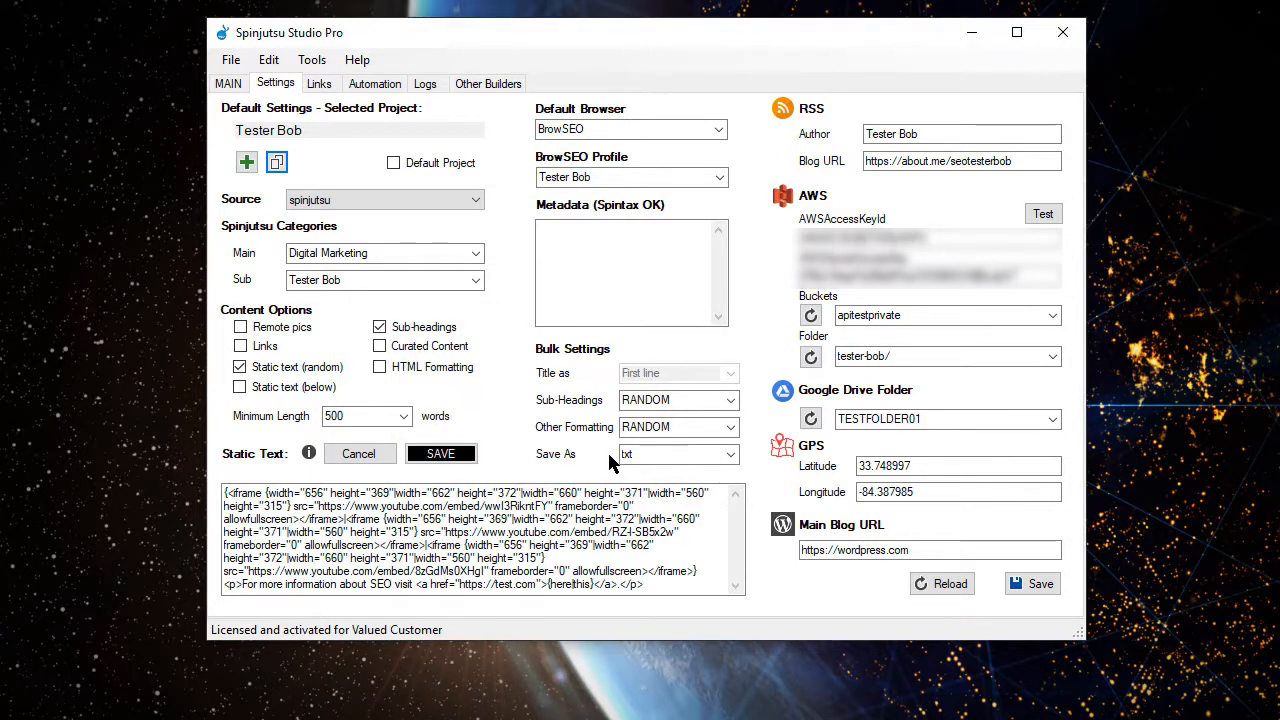
Make SEO Seasoning the active project
left_click(226, 84)
left_click(464, 114)
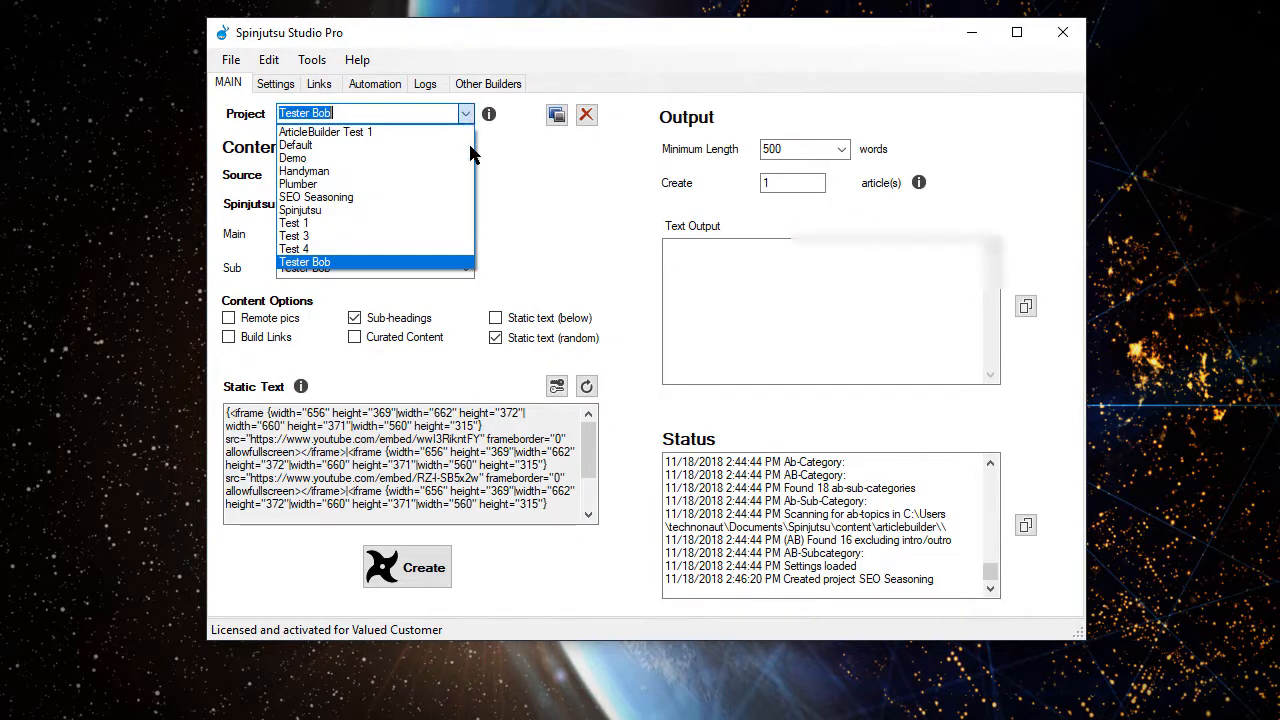
left_click(460, 200)
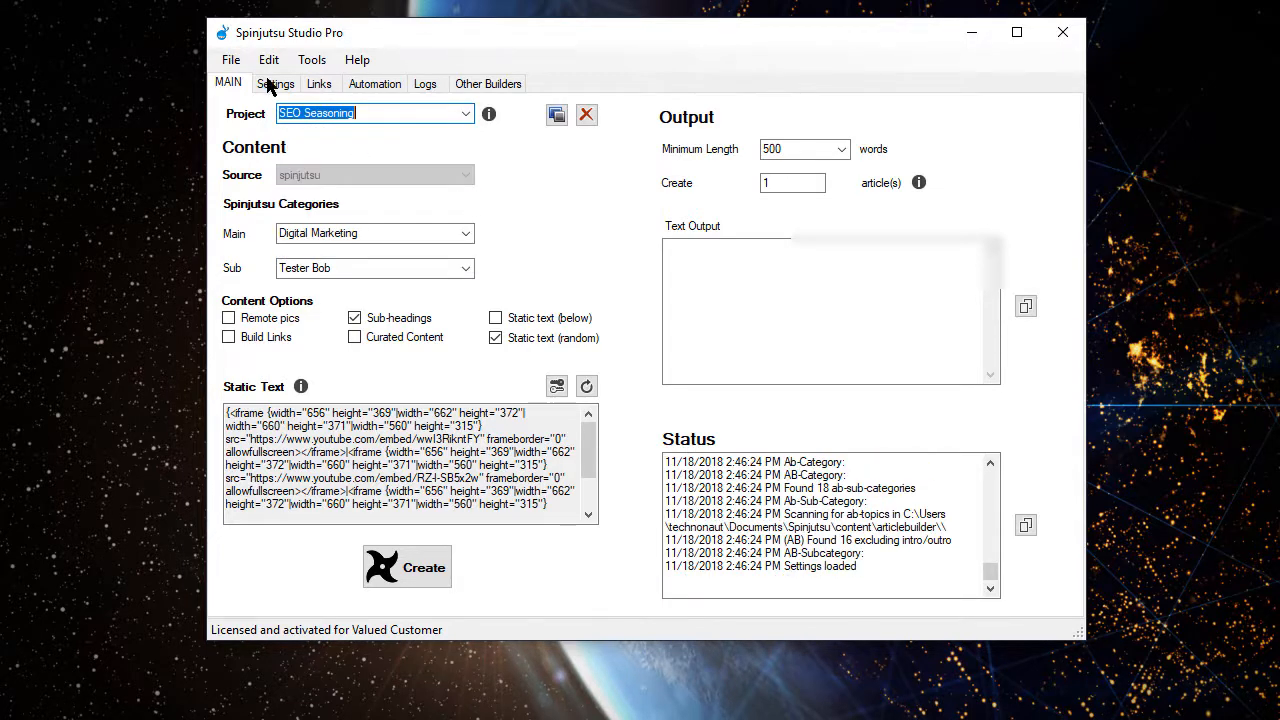
Clear all static text from the SEO Seasoning project's default settings and save the emptied text
left_click(276, 85)
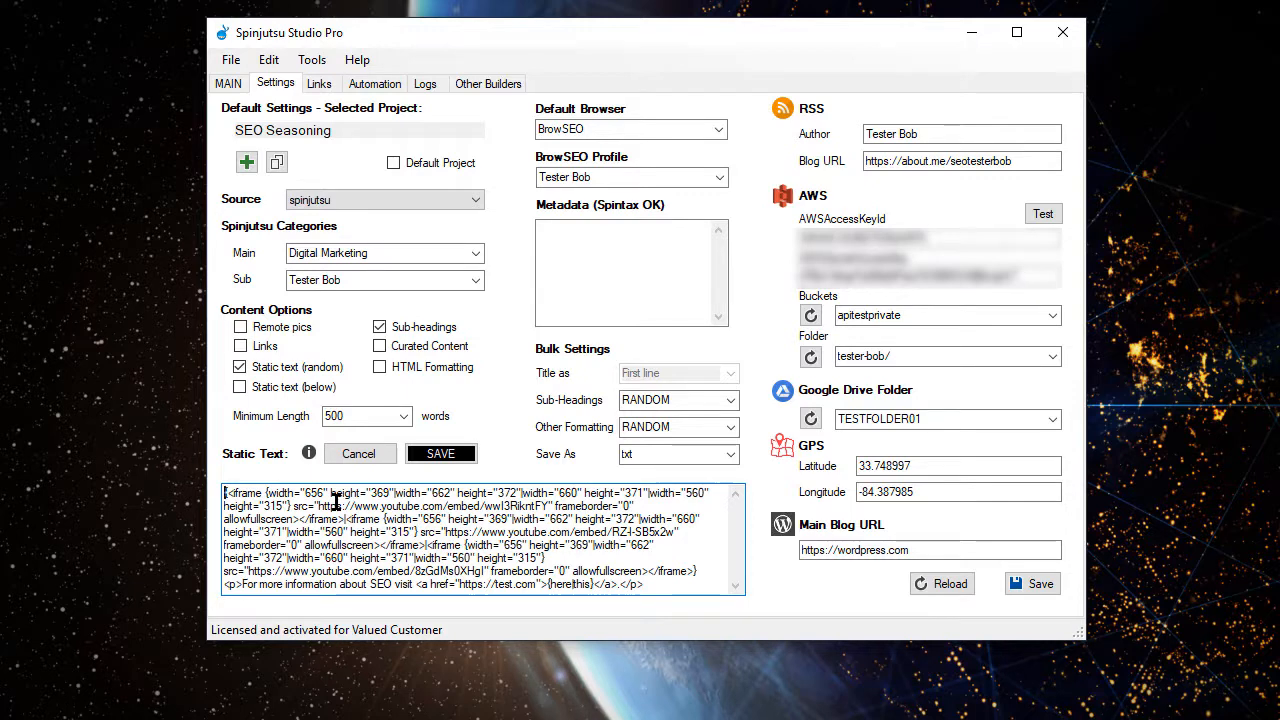
key("ctrl+a")
key("Delete")
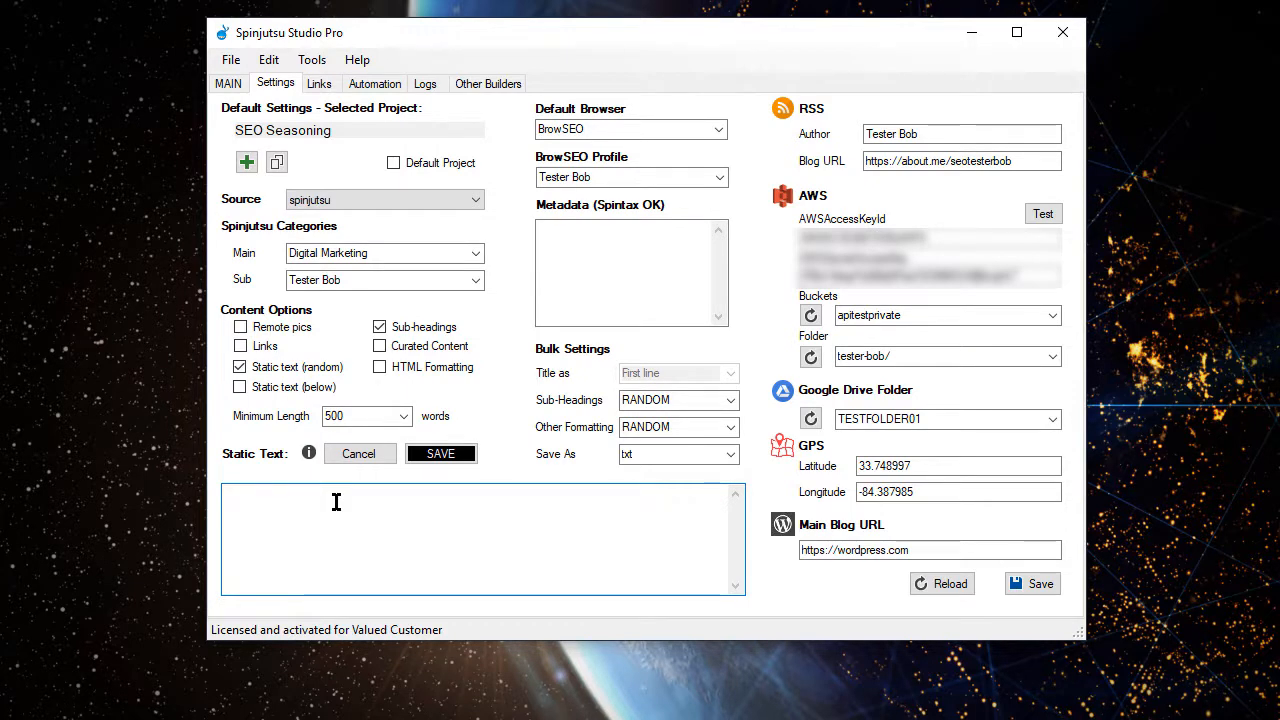
left_click(438, 458)
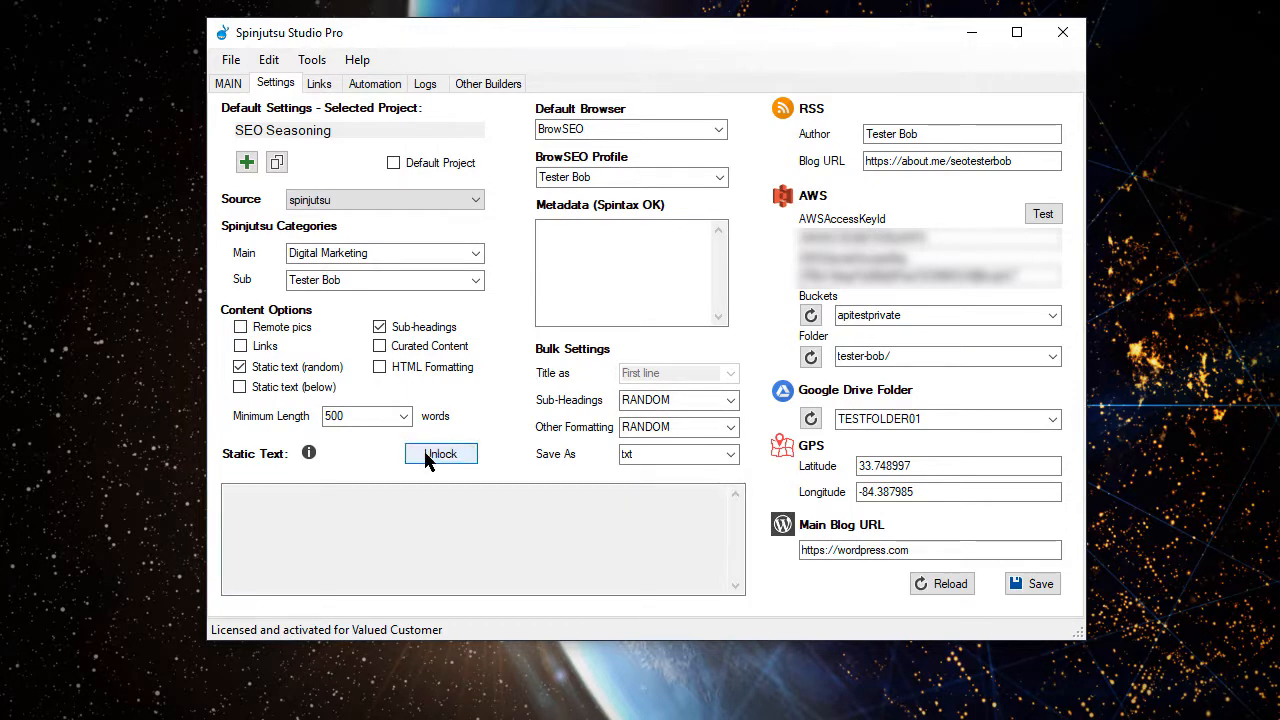
Disable the random static text content option for SEO Seasoning and save the project settings
left_click(241, 368)
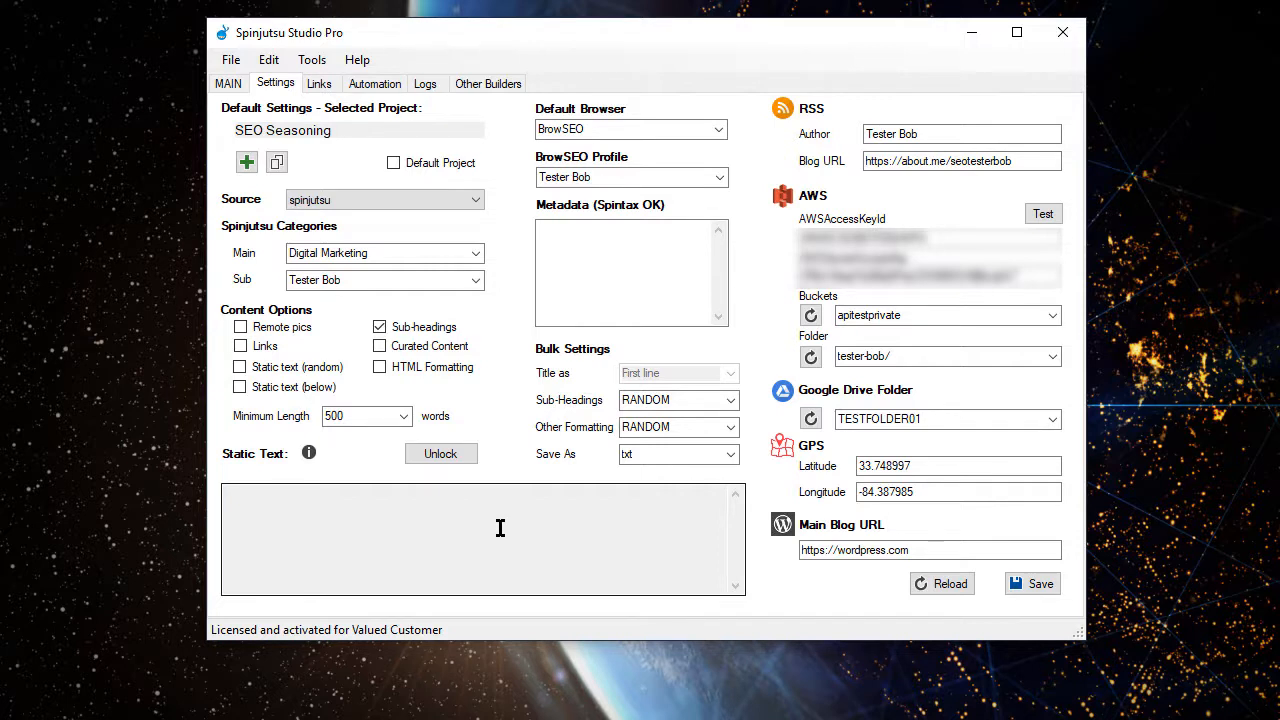
left_click(1038, 586)
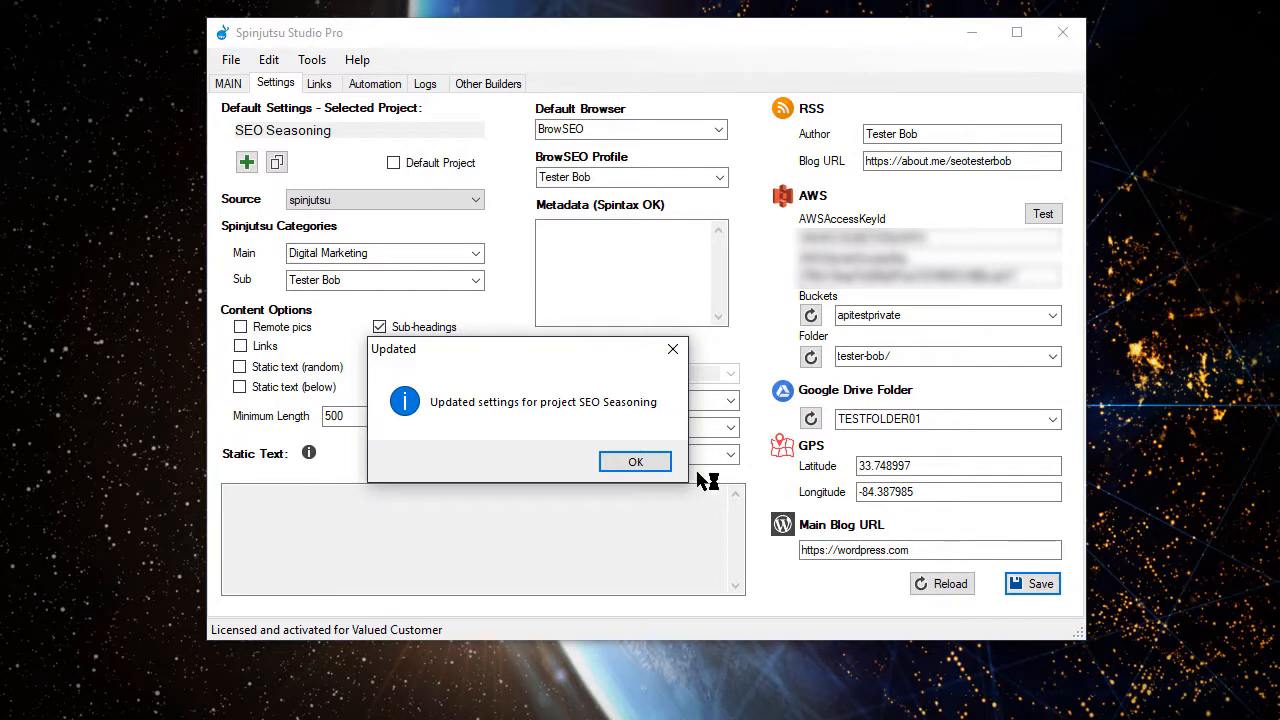
left_click(636, 463)
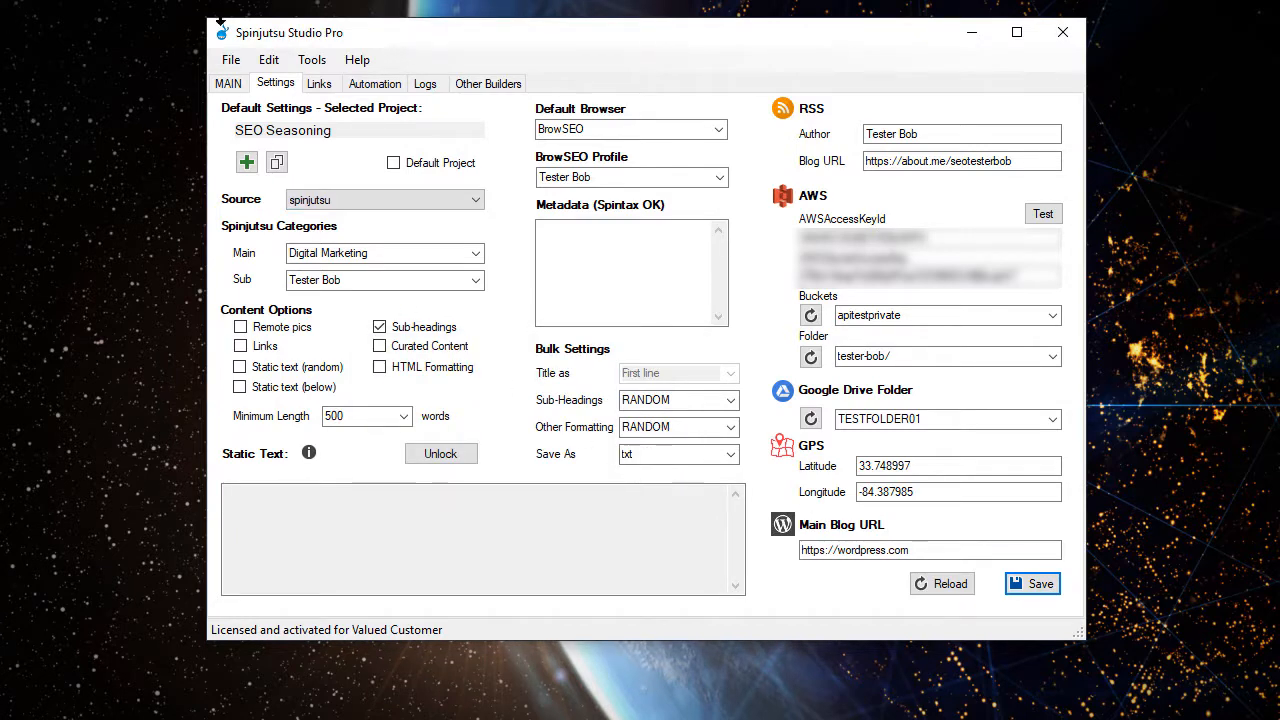
Refresh the automation feed data and set the feed's friendly name to "Tester Bob"
left_click(228, 84)
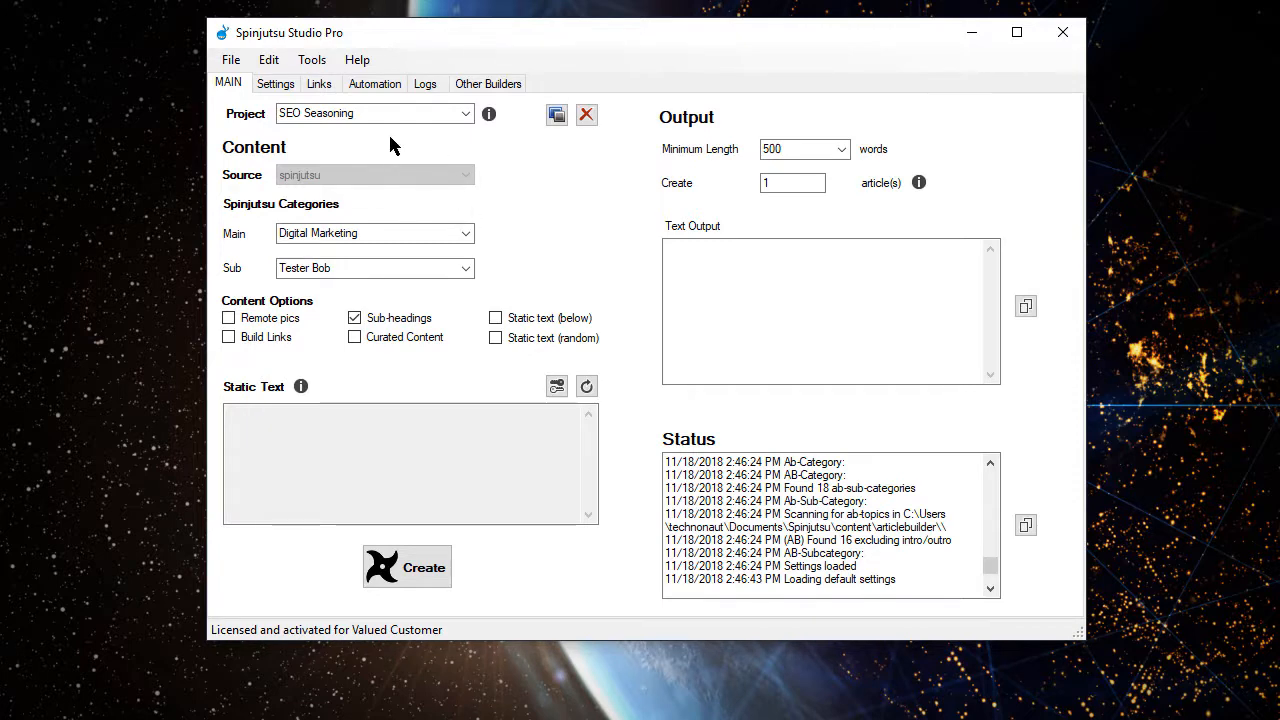
left_click(381, 88)
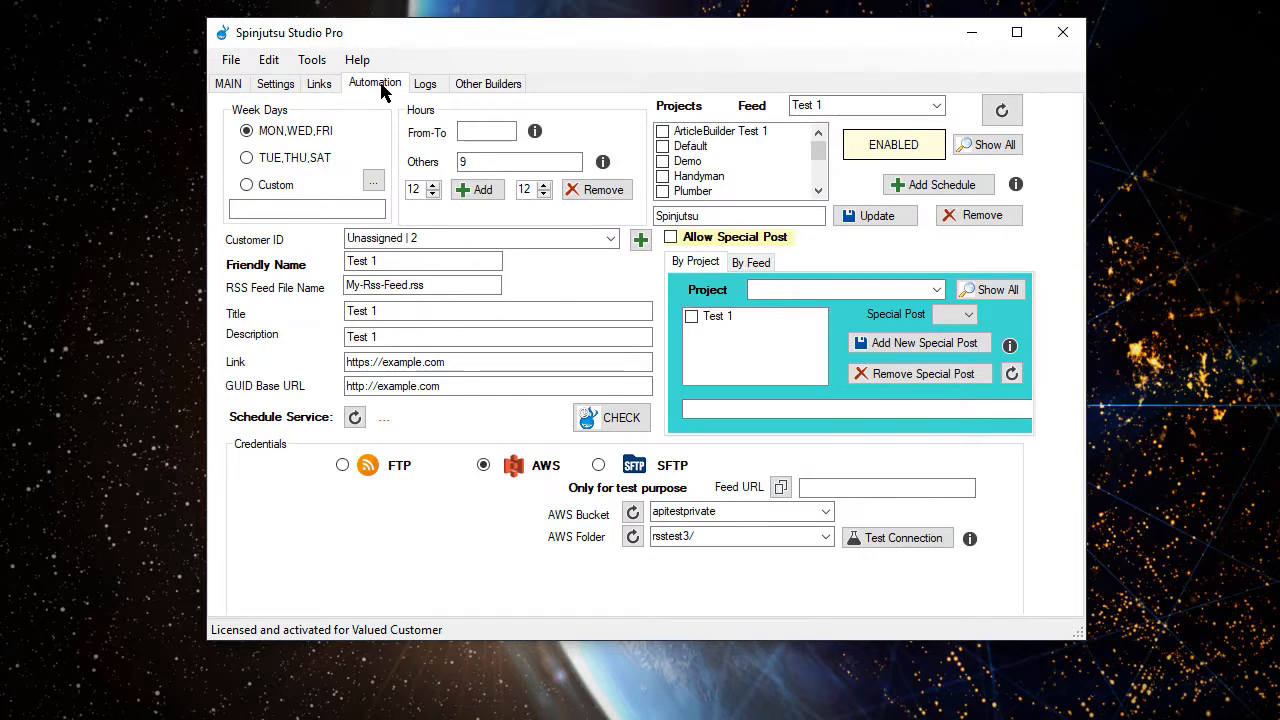
left_click(1003, 112)
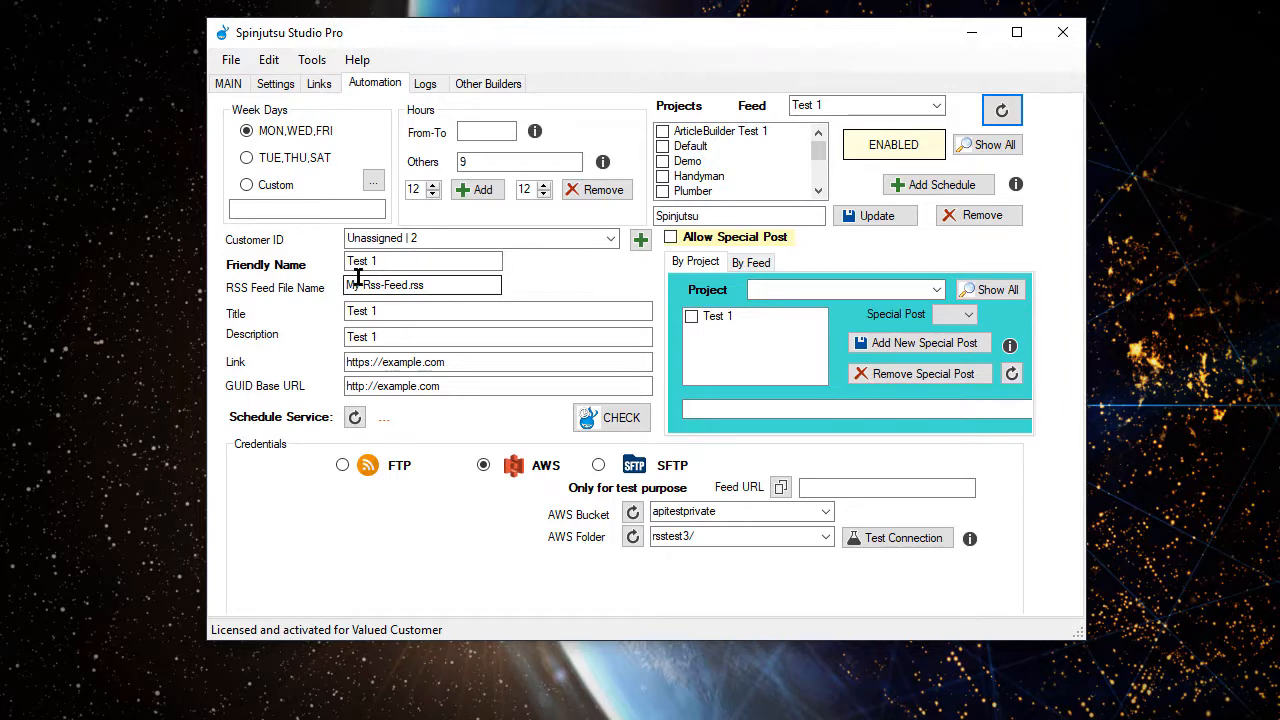
left_click_drag(390, 261, 302, 256)
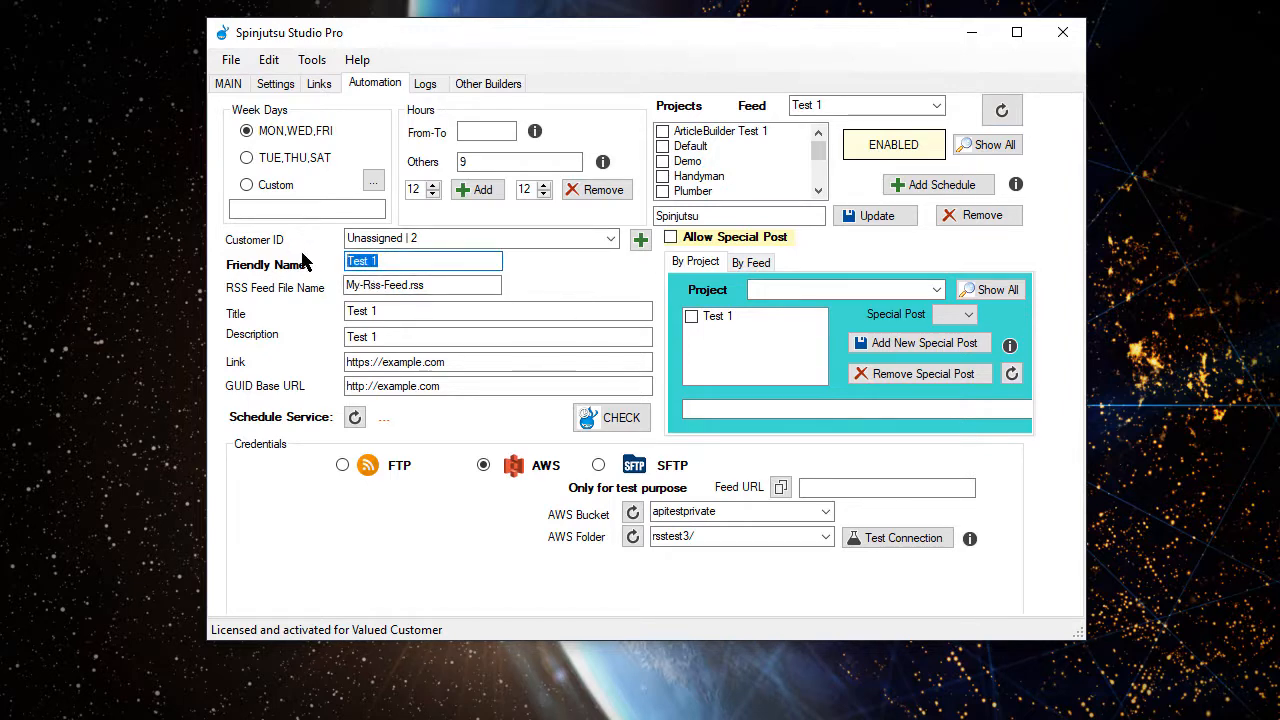
type("Tester Bob")
Rename the RSS feed file to tester-bob.rss
key("Tab")
key("Home")
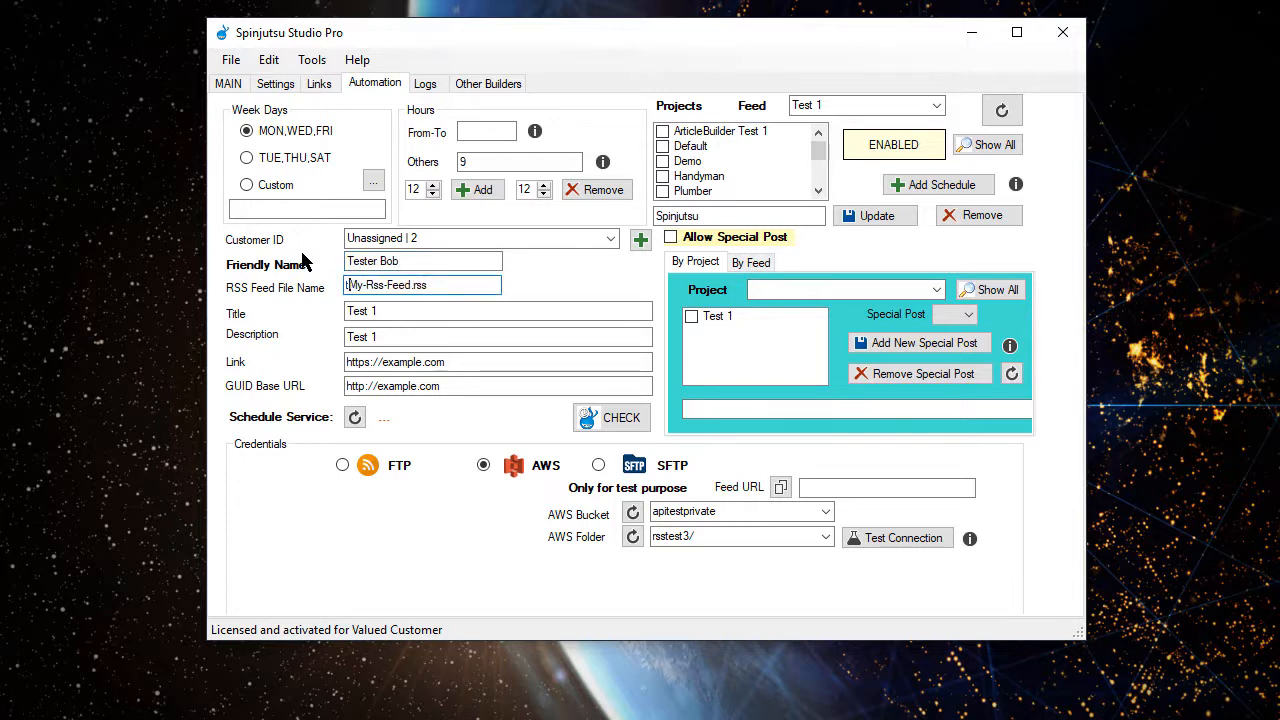
type("tester-bob")
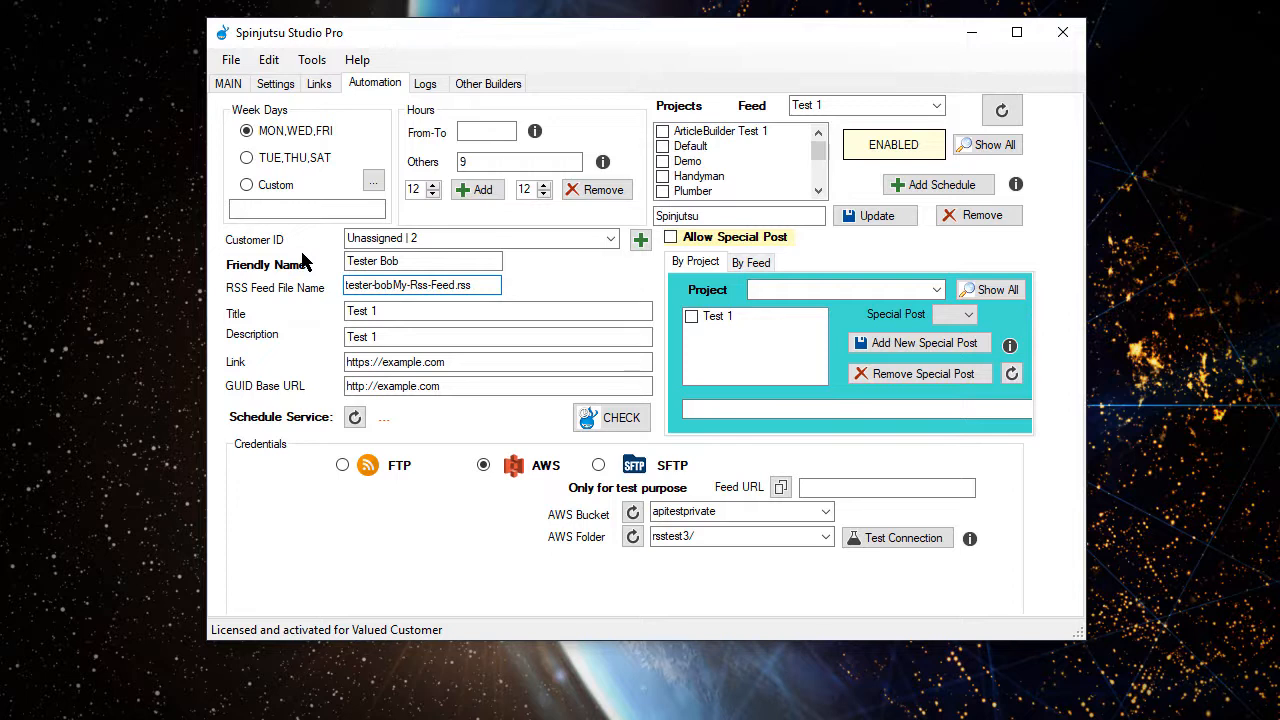
key("shift+Right")
key("shift+Right")
key("shift+Right")
key("shift+Right")
key("shift+Right")
key("shift+Right")
key("shift+Right")
key("shift+Right")
key("shift+Right")
key("shift+Right")
key("shift+Right")
key("BackSpace")
Set the feed title to "Tester Bob's SEO Blog" and the description to "Amazing insights into Search Engine Optimization"
key("Tab")
type("Test")
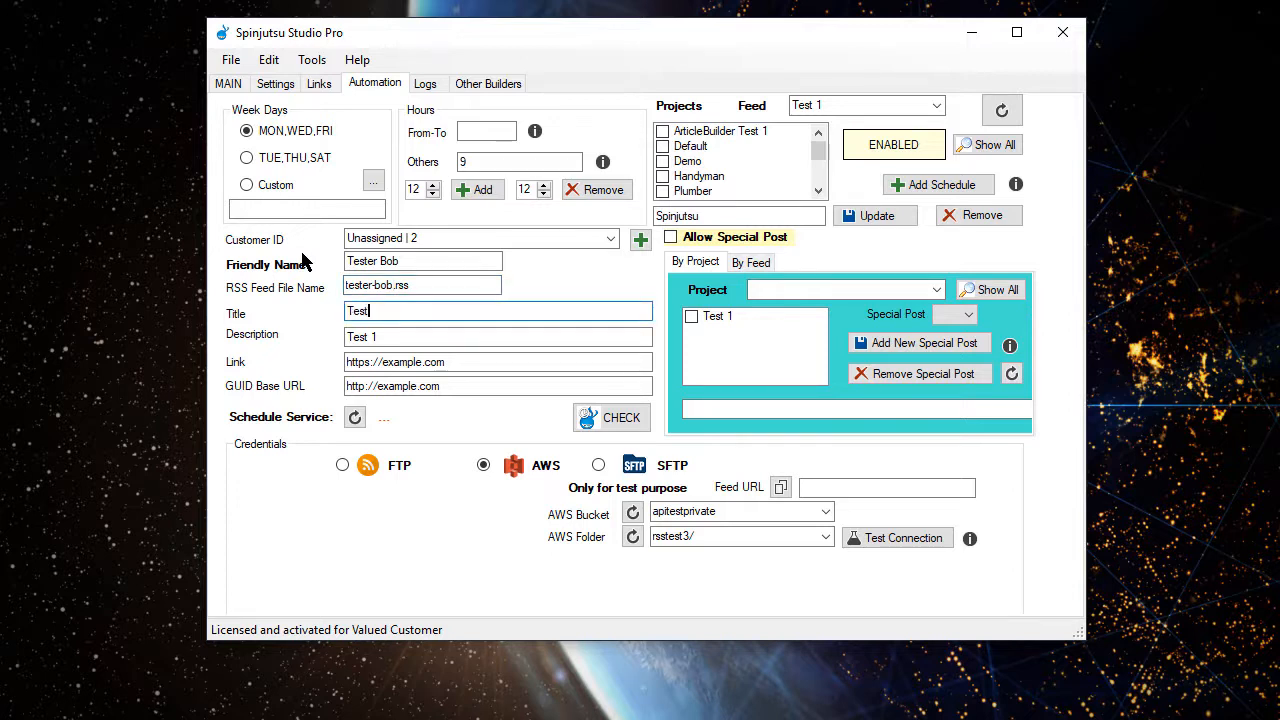
type("er Bob's SEO Blog")
key("Tab")
type("Amazing")
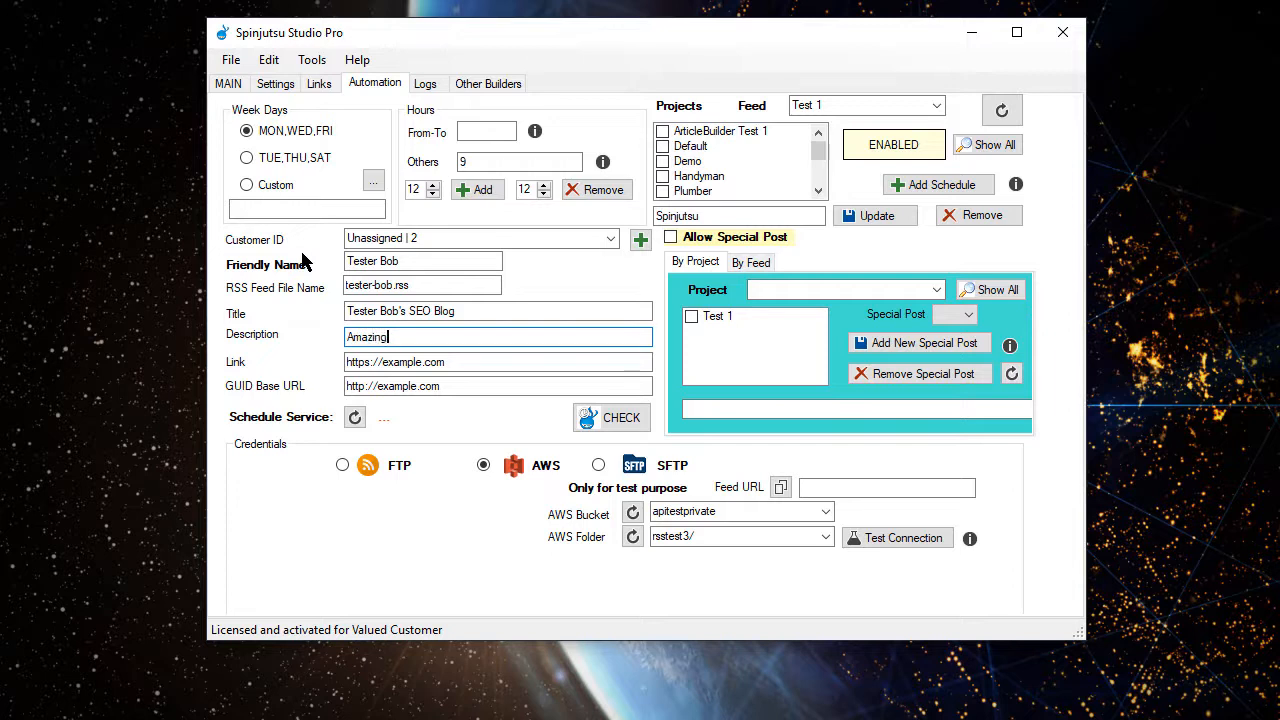
type(" insights into Search En")
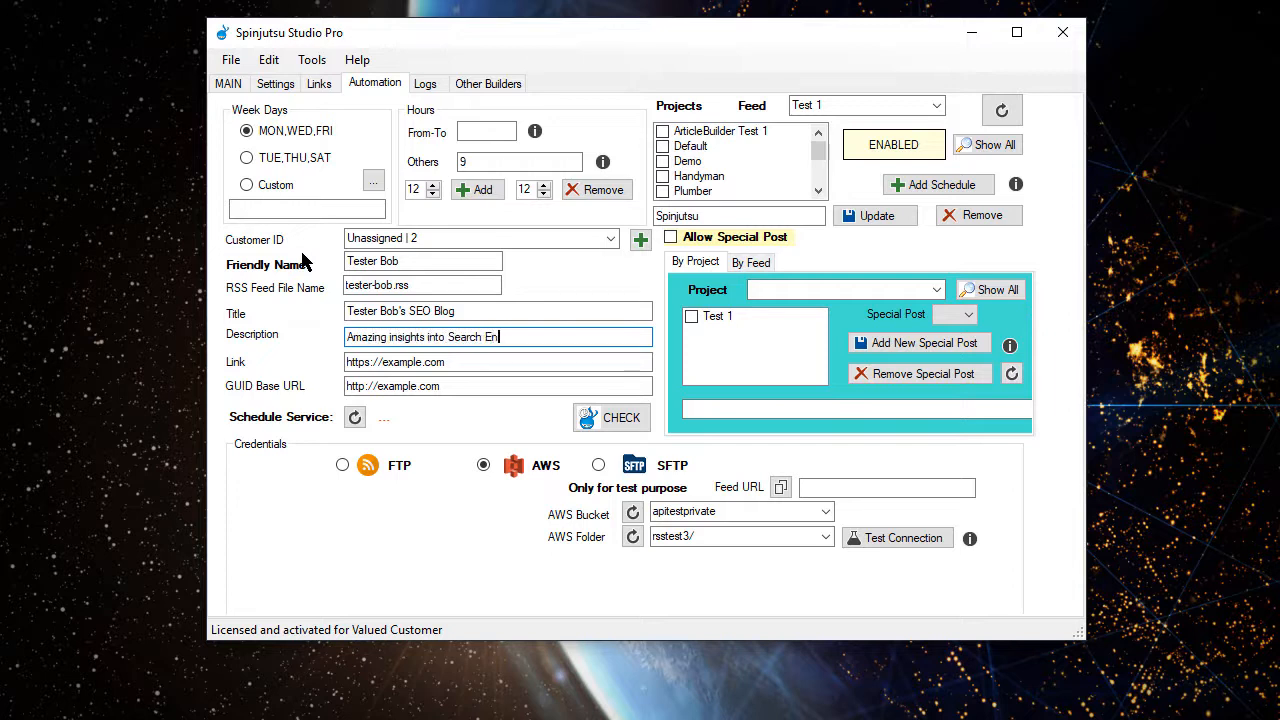
type("gine Optimization")
key("Tab")
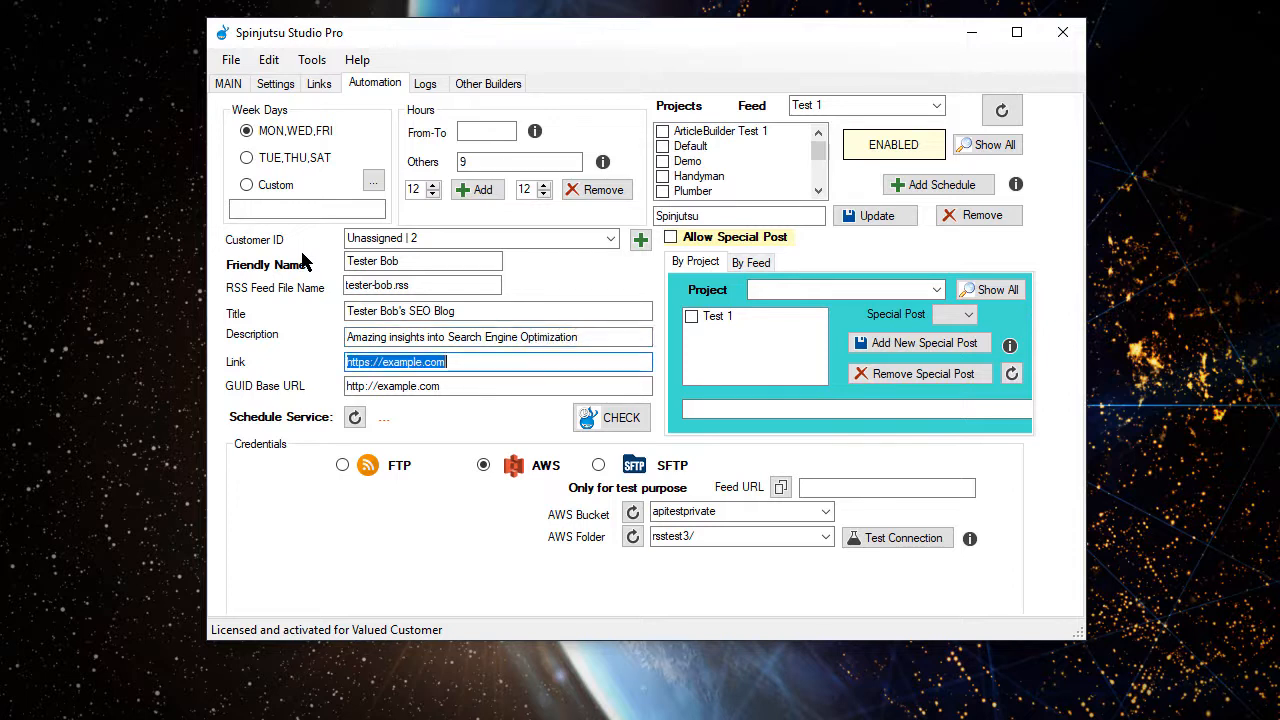
key("End")
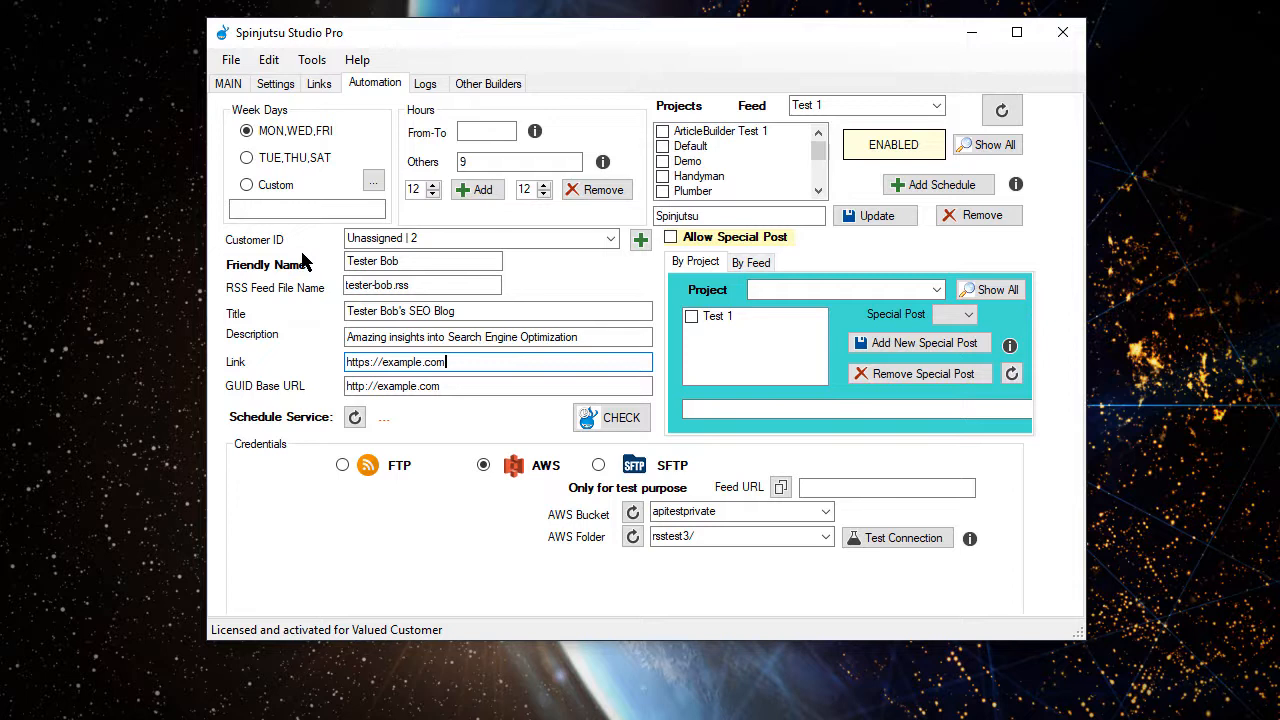
key("BackSpace")
key("BackSpace")
key("BackSpace")
key("BackSpace")
key("BackSpace")
key("BackSpace")
key("BackSpace")
key("BackSpace")
key("BackSpace")
key("BackSpace")
key("BackSpace")
type("testerbob.co")
key("Tab")
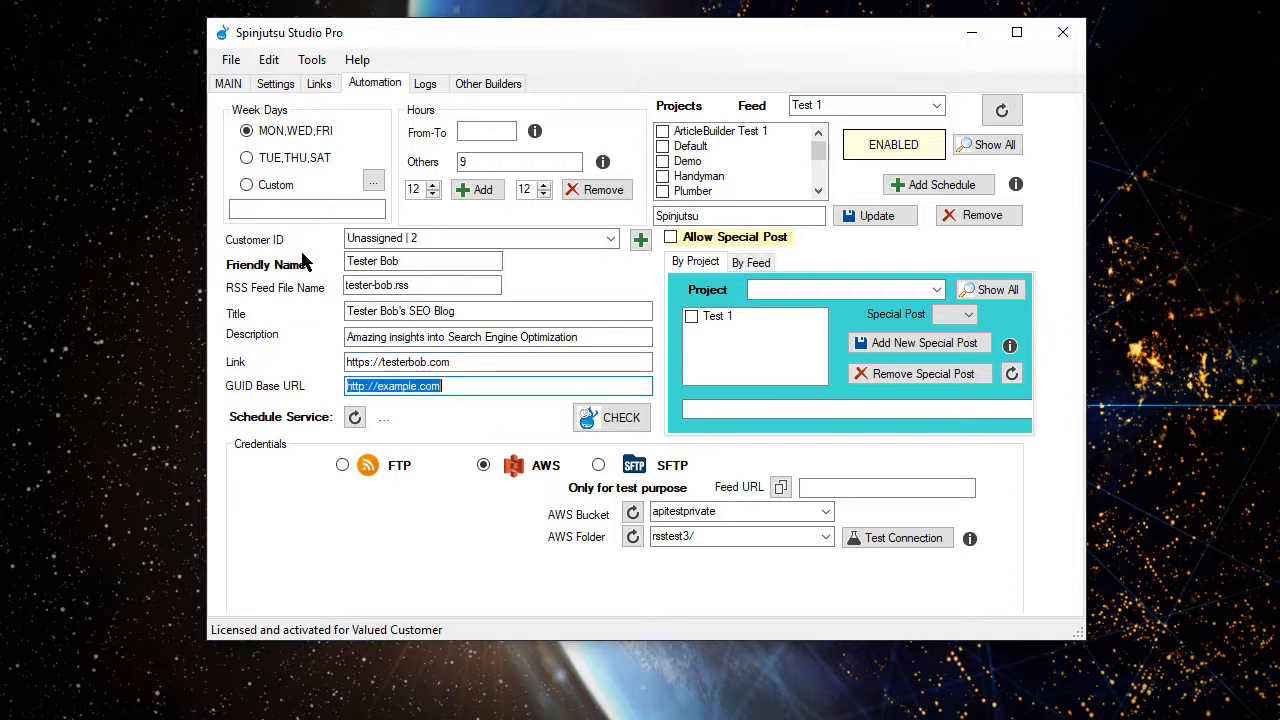
key("End")
key("BackSpace")
key("BackSpace")
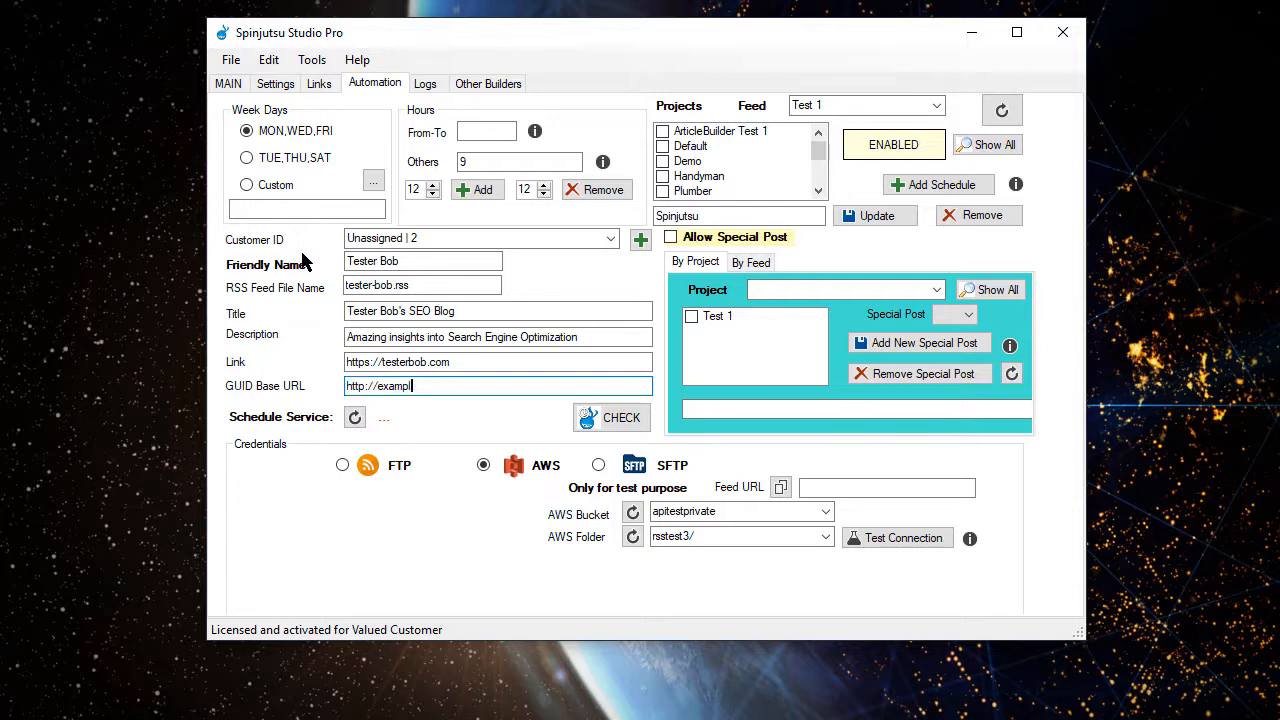
key("BackSpace")
key("BackSpace")
key("BackSpace")
key("BackSpace")
key("BackSpace")
key("BackSpace")
type("testerbob.com")
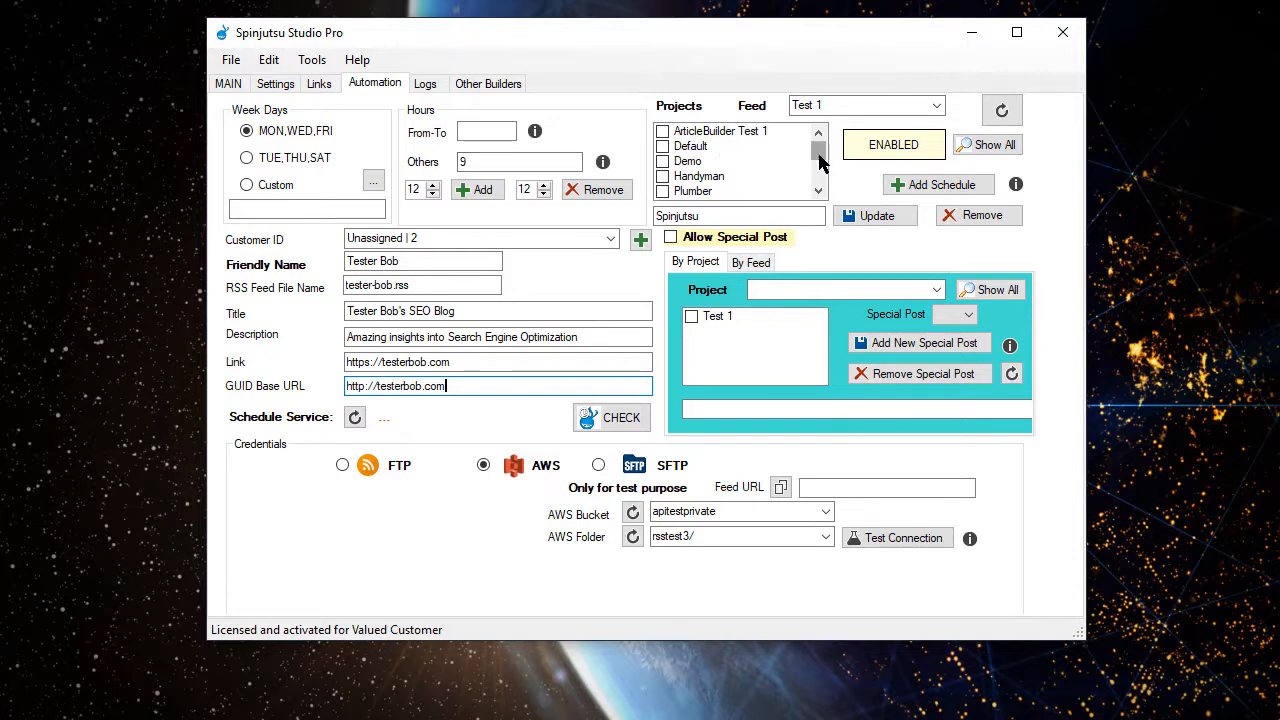
Assign the SEO Seasoning project to the feed in place of Spinjutsu
left_click_drag(818, 152, 820, 163)
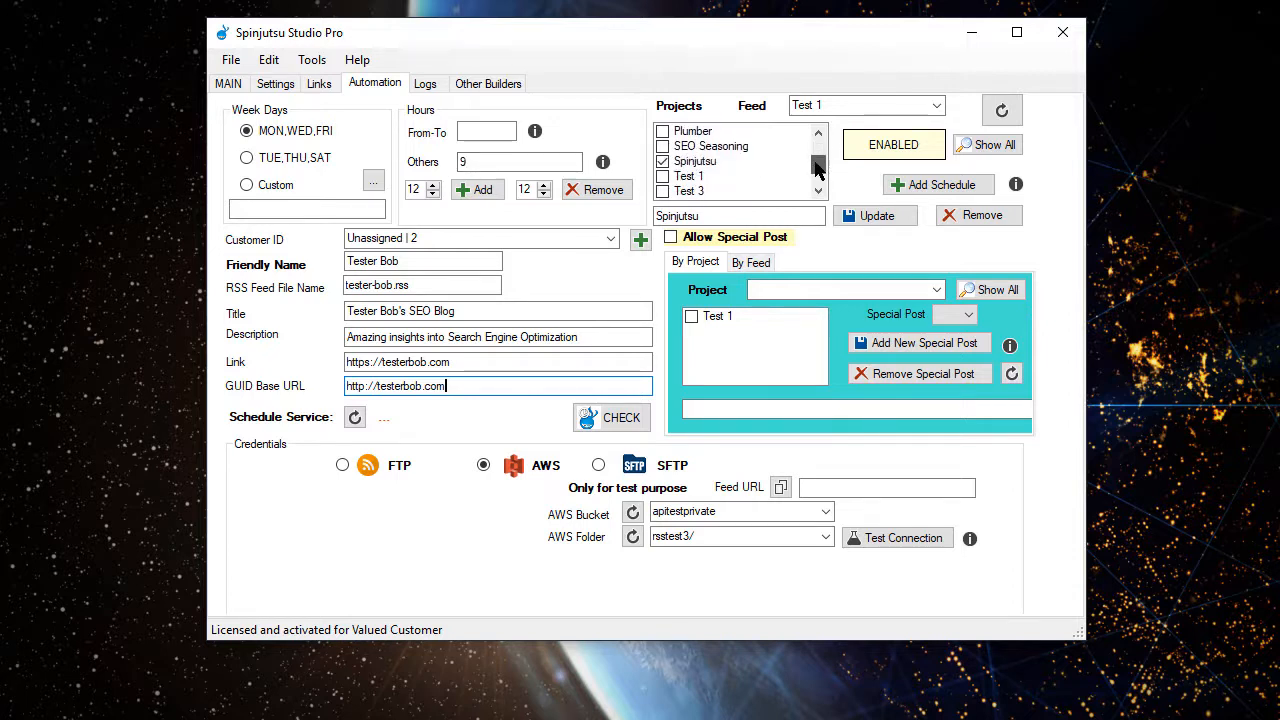
left_click(662, 161)
left_click(662, 148)
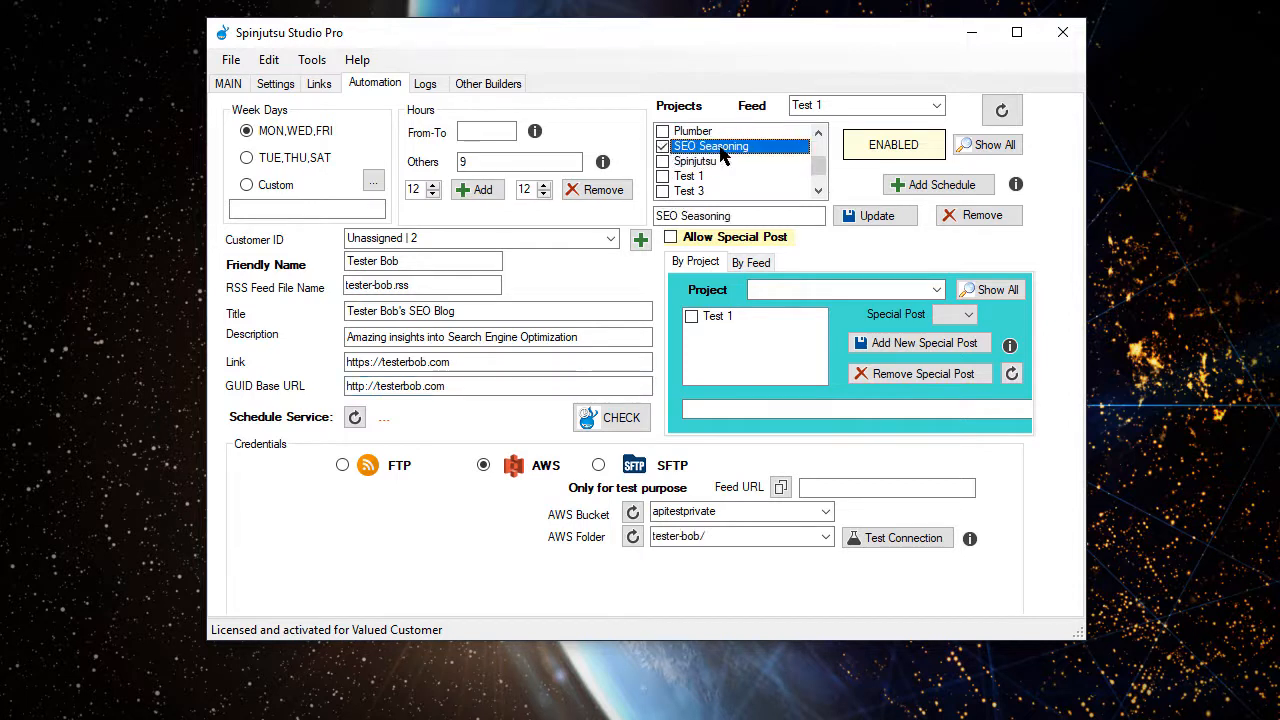
left_click(662, 147)
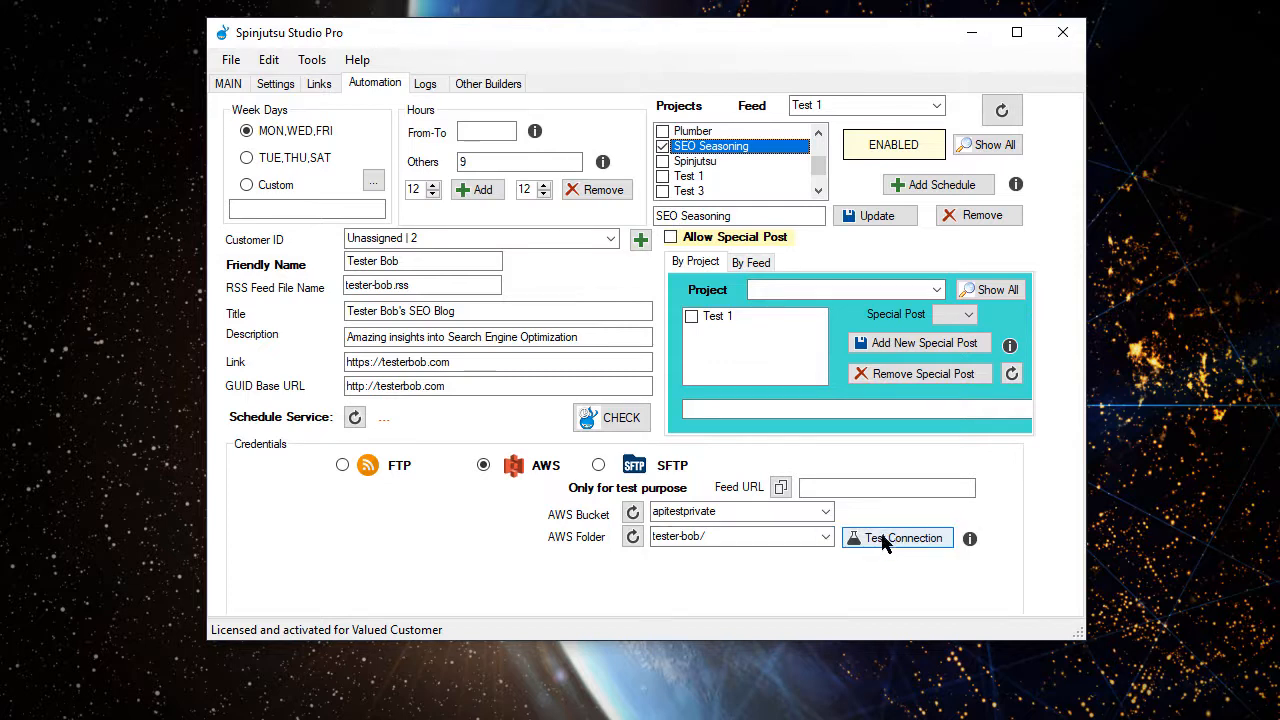
Add the schedule as a new Tester Bob feed and confirm saving it
left_click(910, 188)
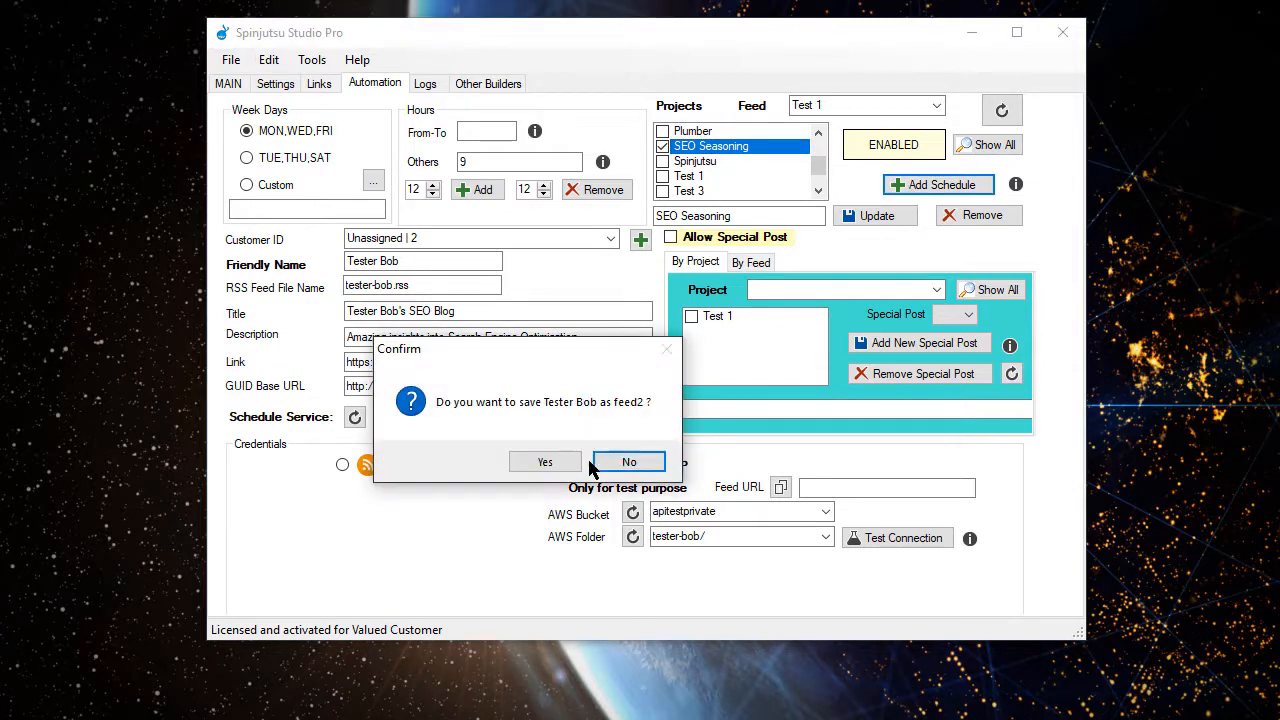
left_click(545, 463)
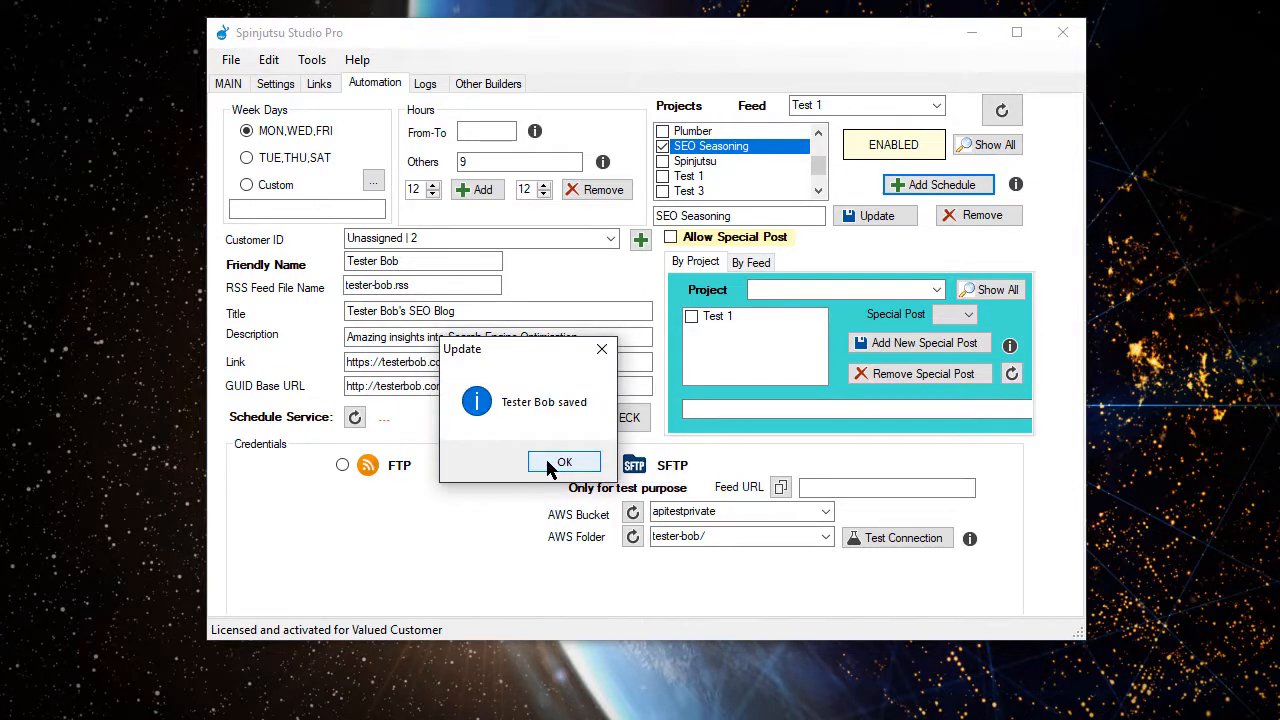
left_click(562, 463)
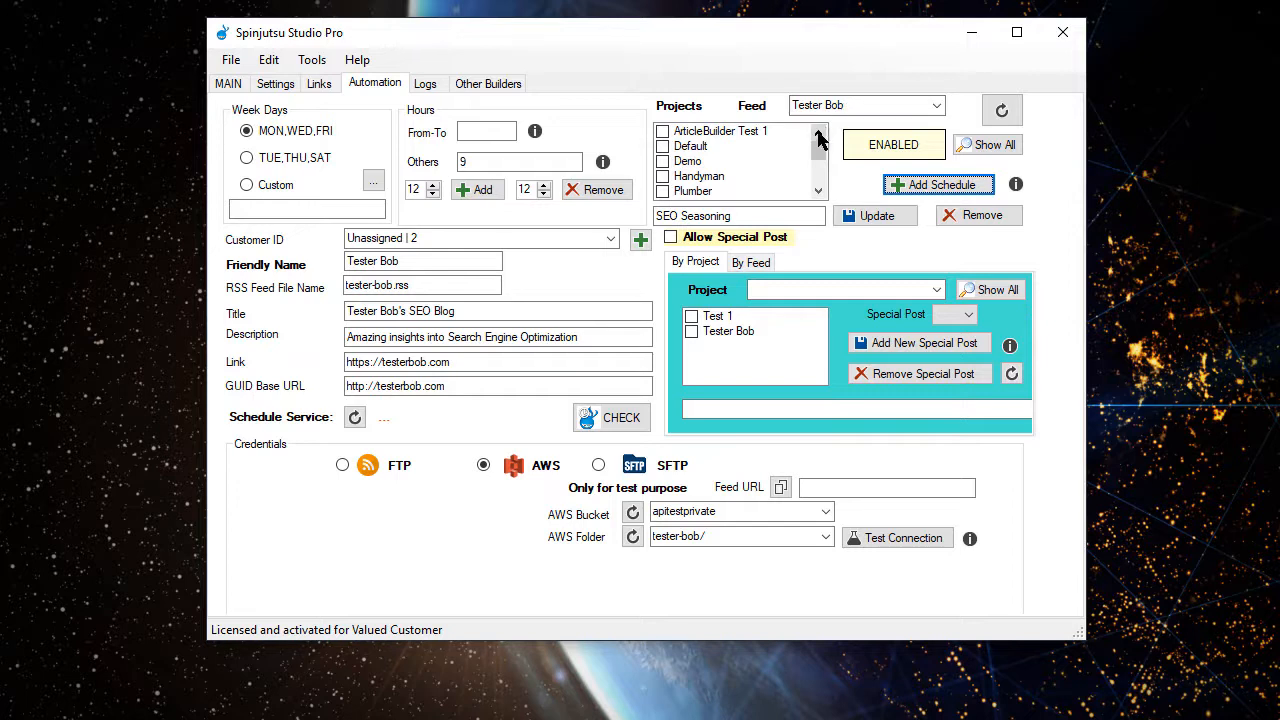
Replace SEO Seasoning with the Tester Bob project in the Tester Bob feed and update the saved schedule
mouse_move(817, 152)
left_mouse_down()
mouse_move(820, 180)
mouse_move(815, 165)
left_mouse_up()
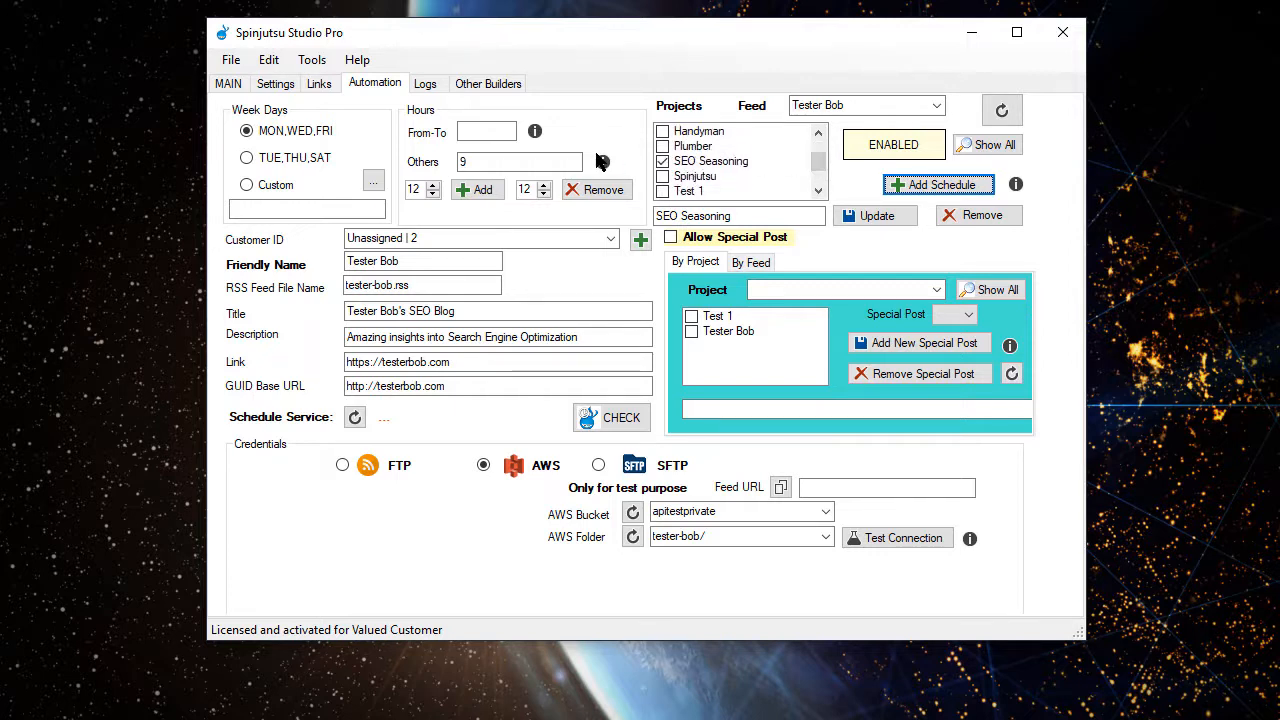
left_click(665, 166)
scroll(665, 168, "down", 1)
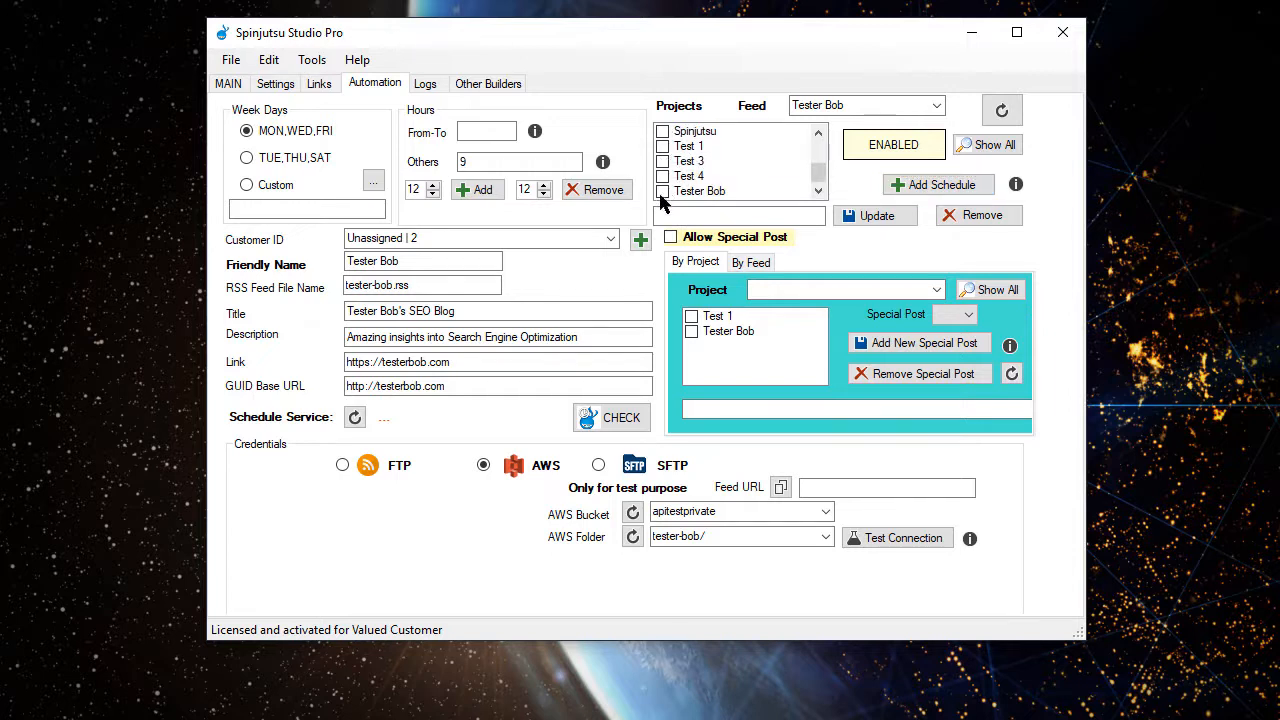
left_click(665, 191)
left_click(662, 191)
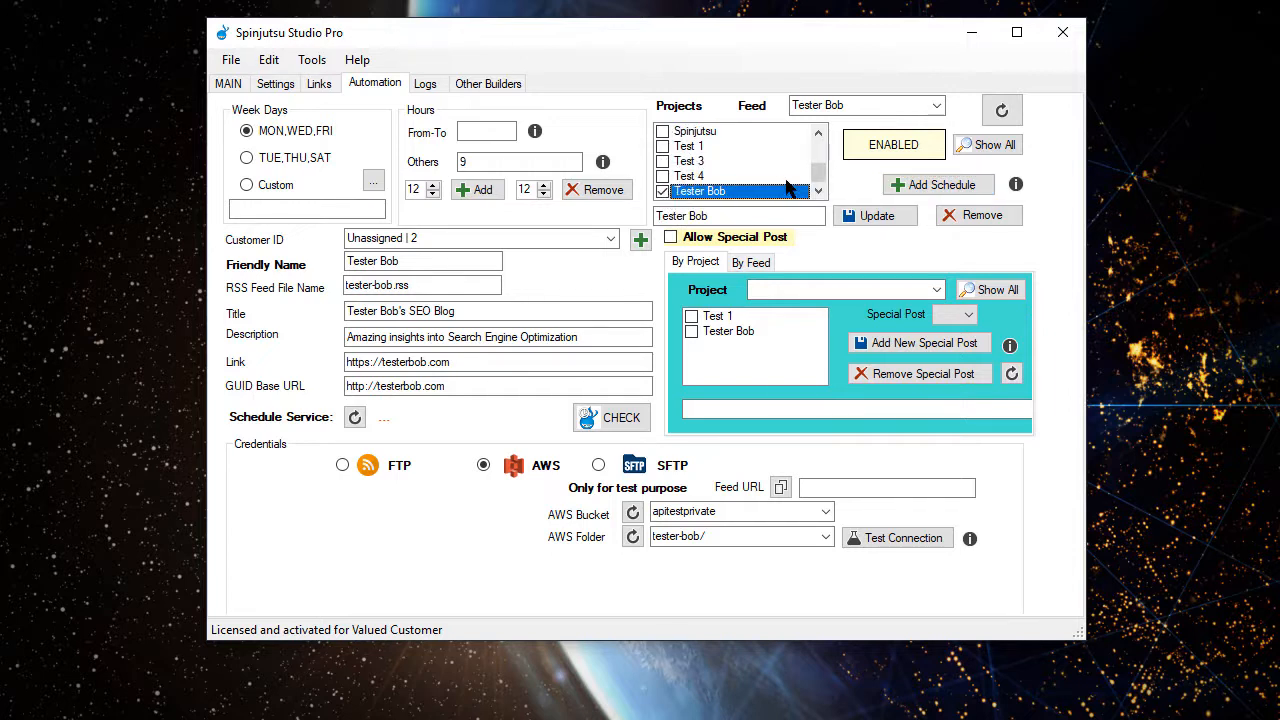
left_click(862, 218)
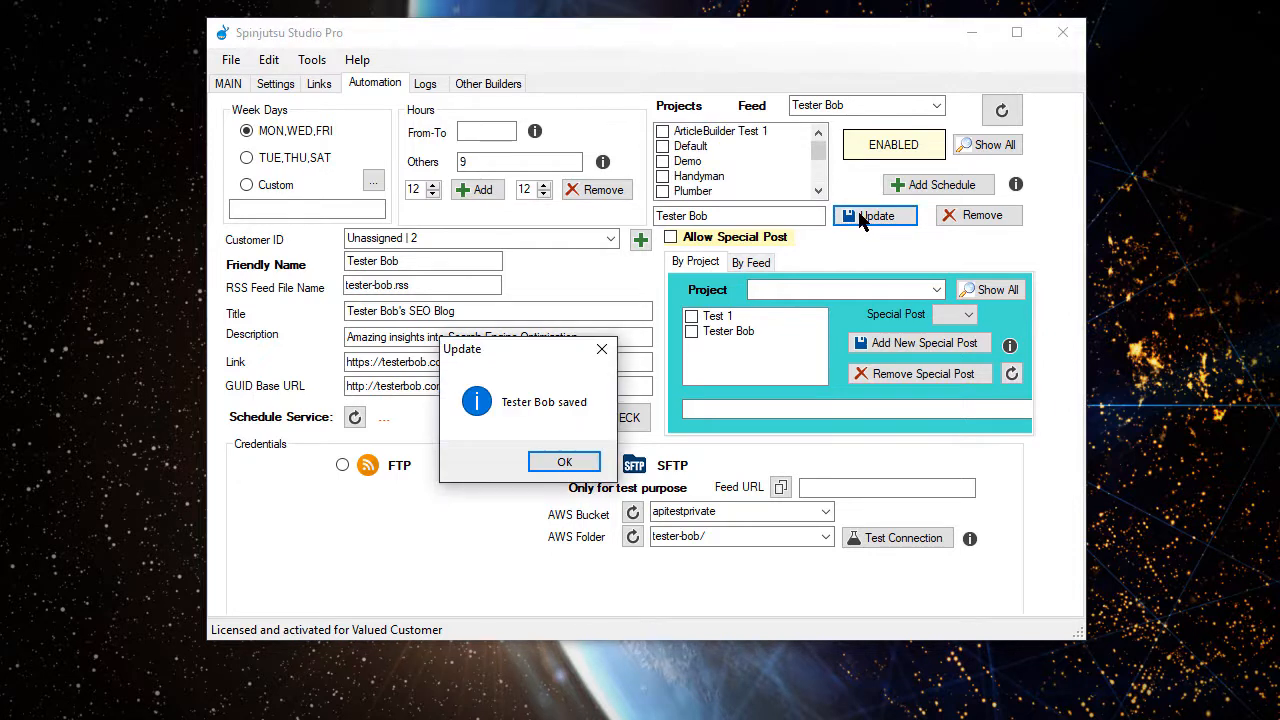
left_click(563, 465)
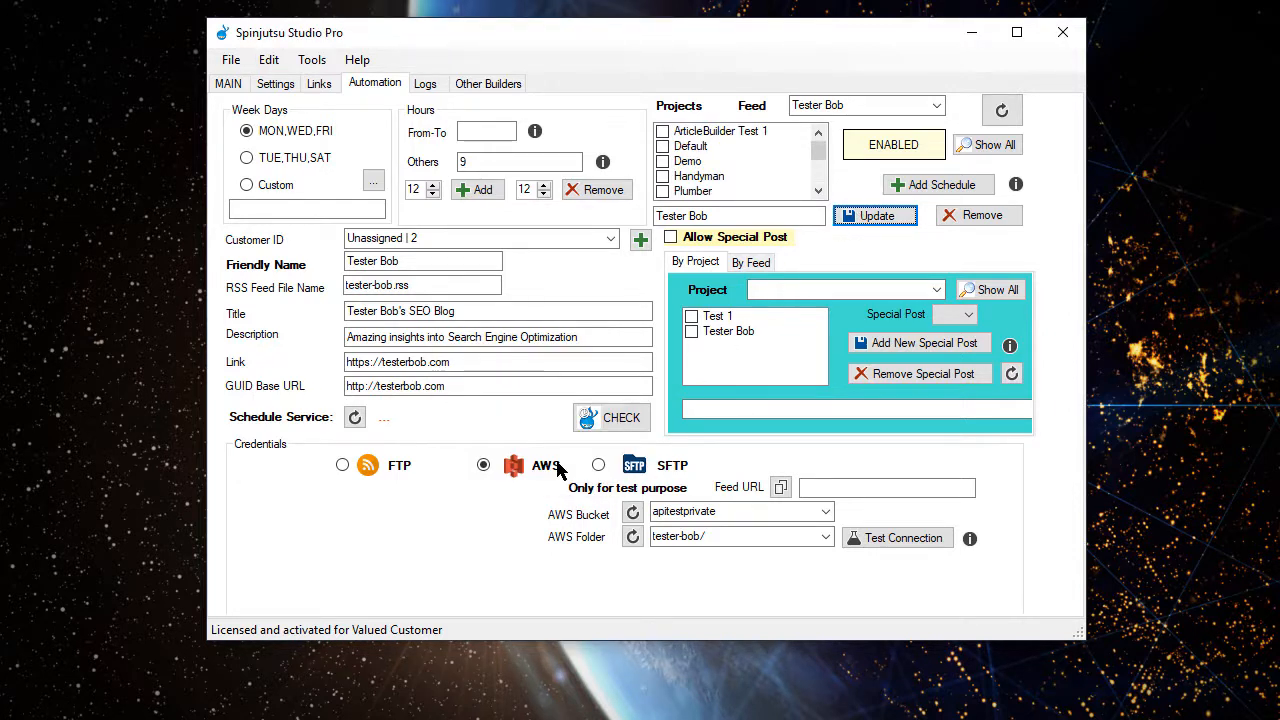